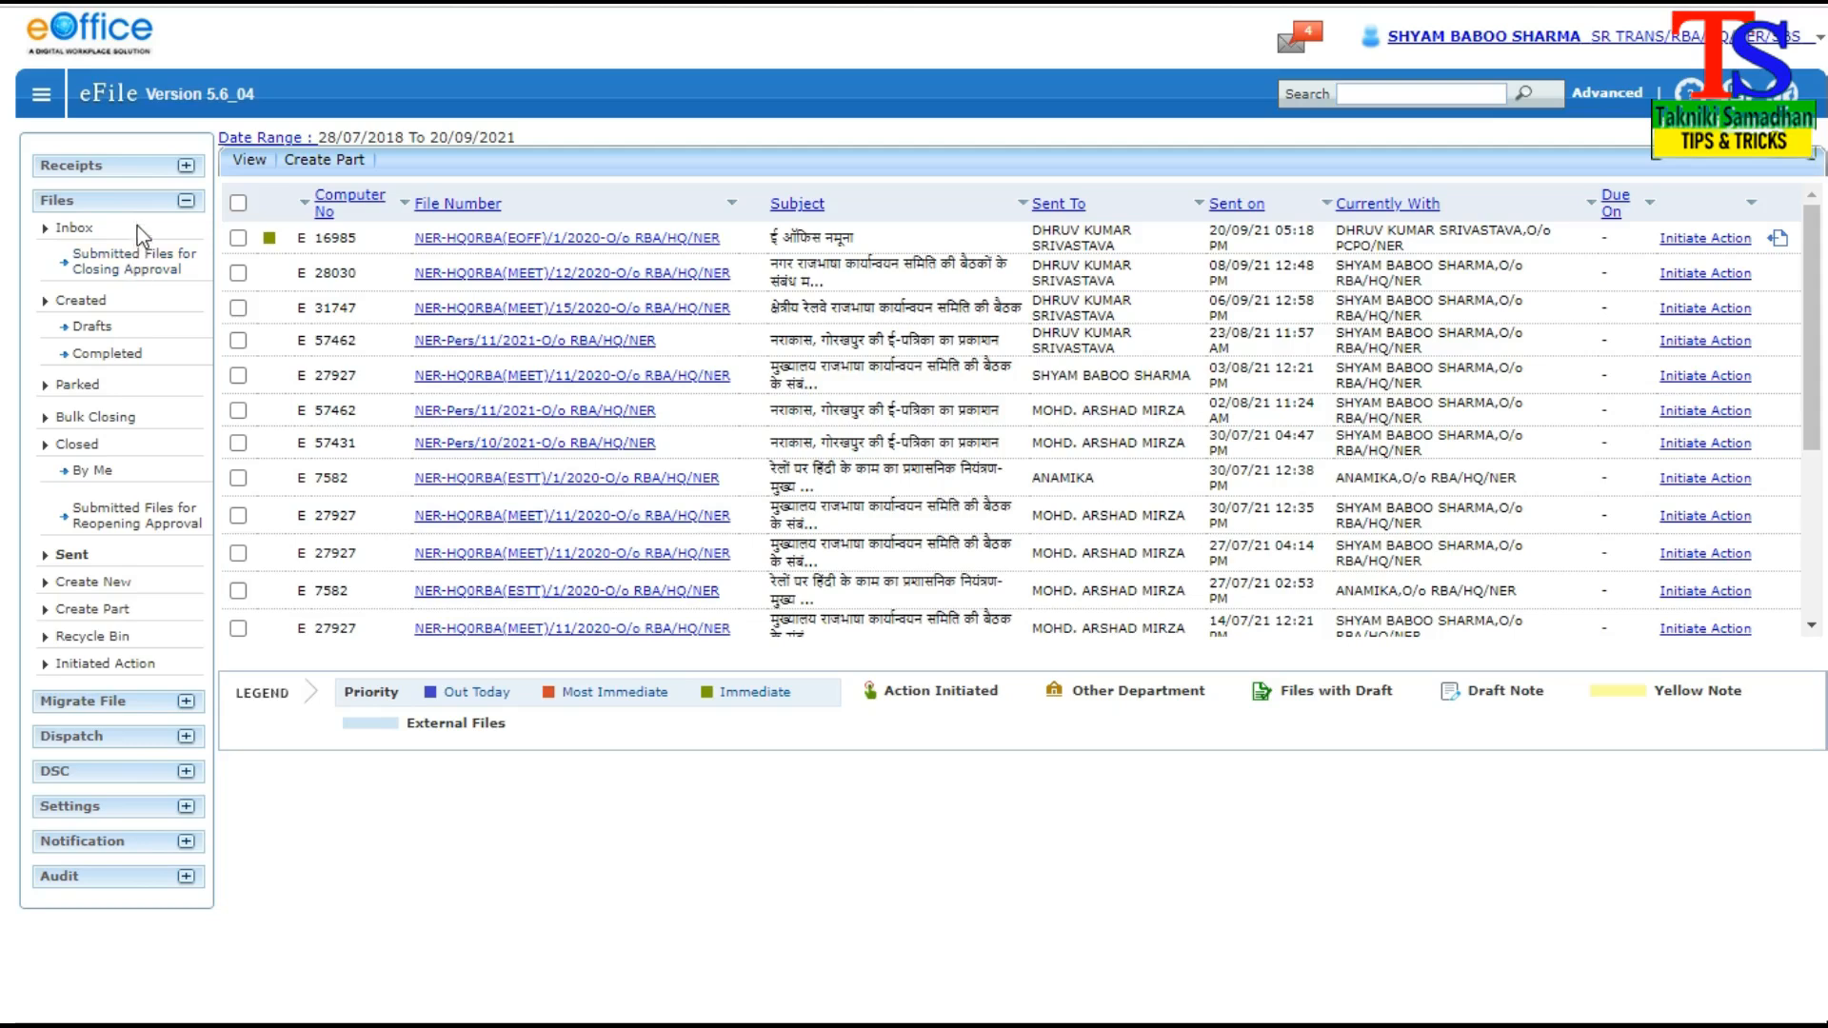
Start a new part file from the Files section and open the file search for its main file
{"action": "left_click", "coordinate": [67, 236]}
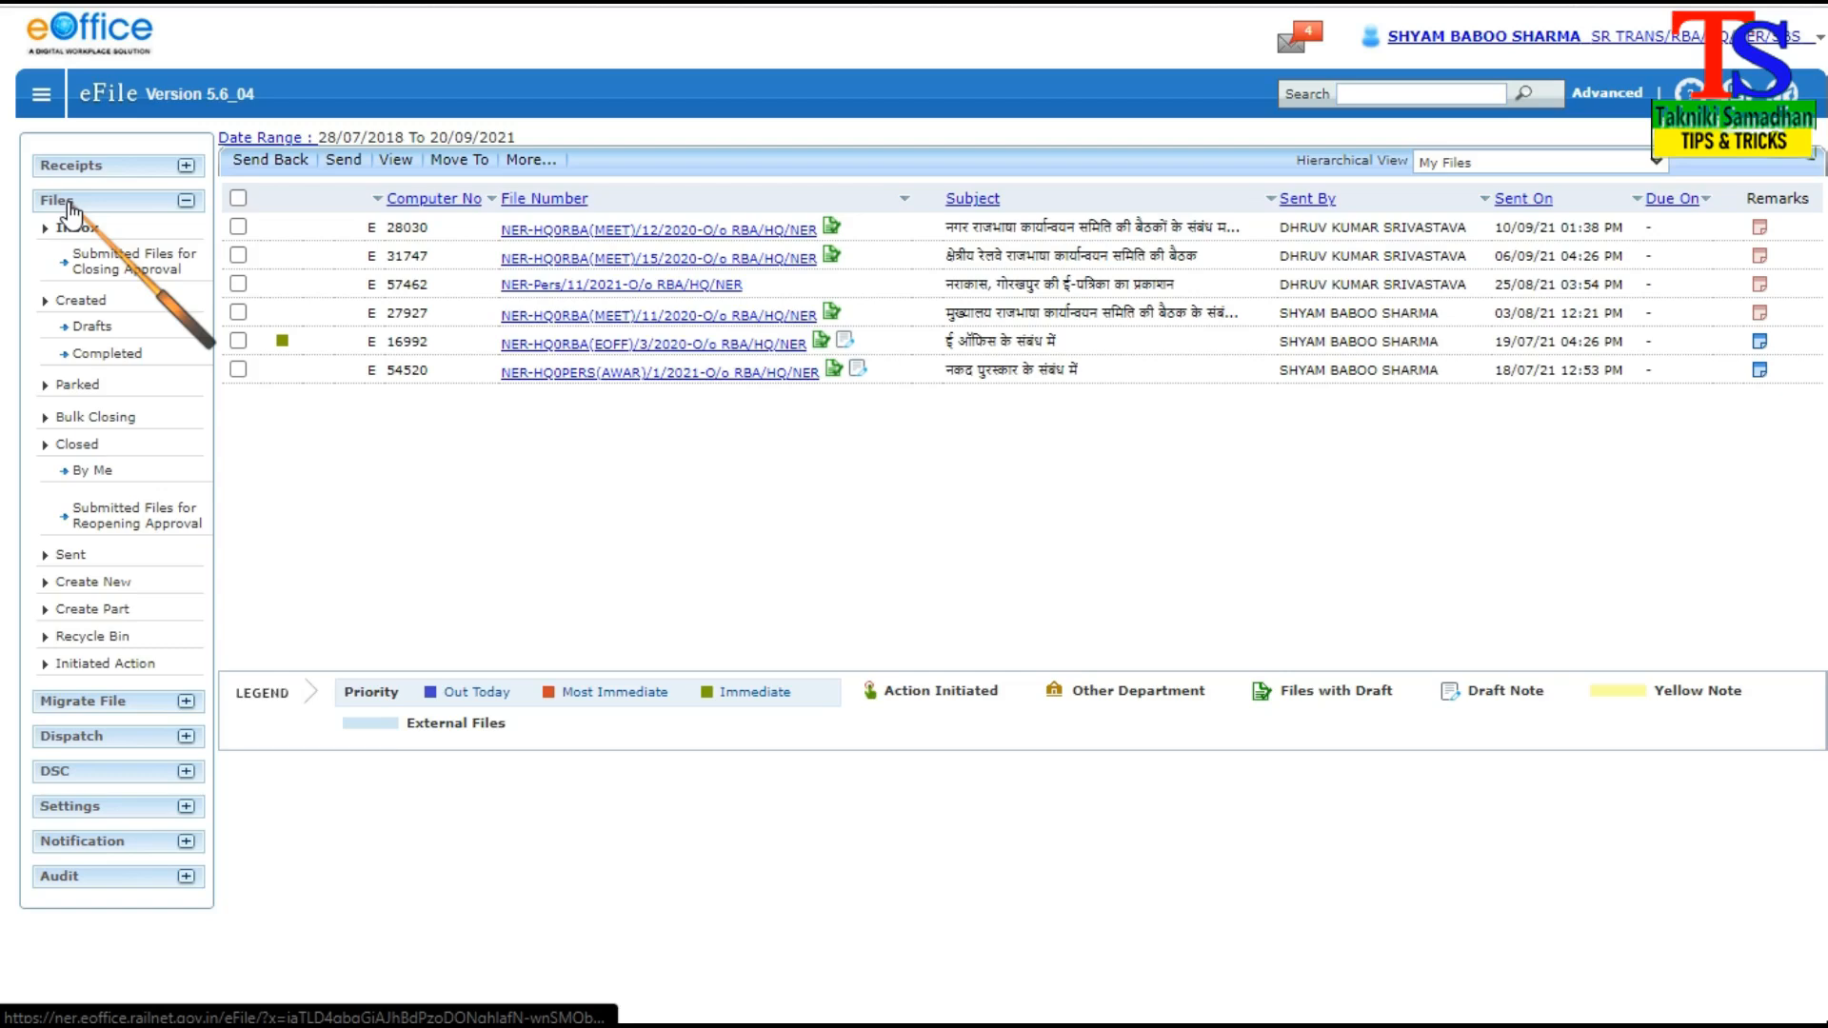
{"action": "left_click", "coordinate": [186, 202]}
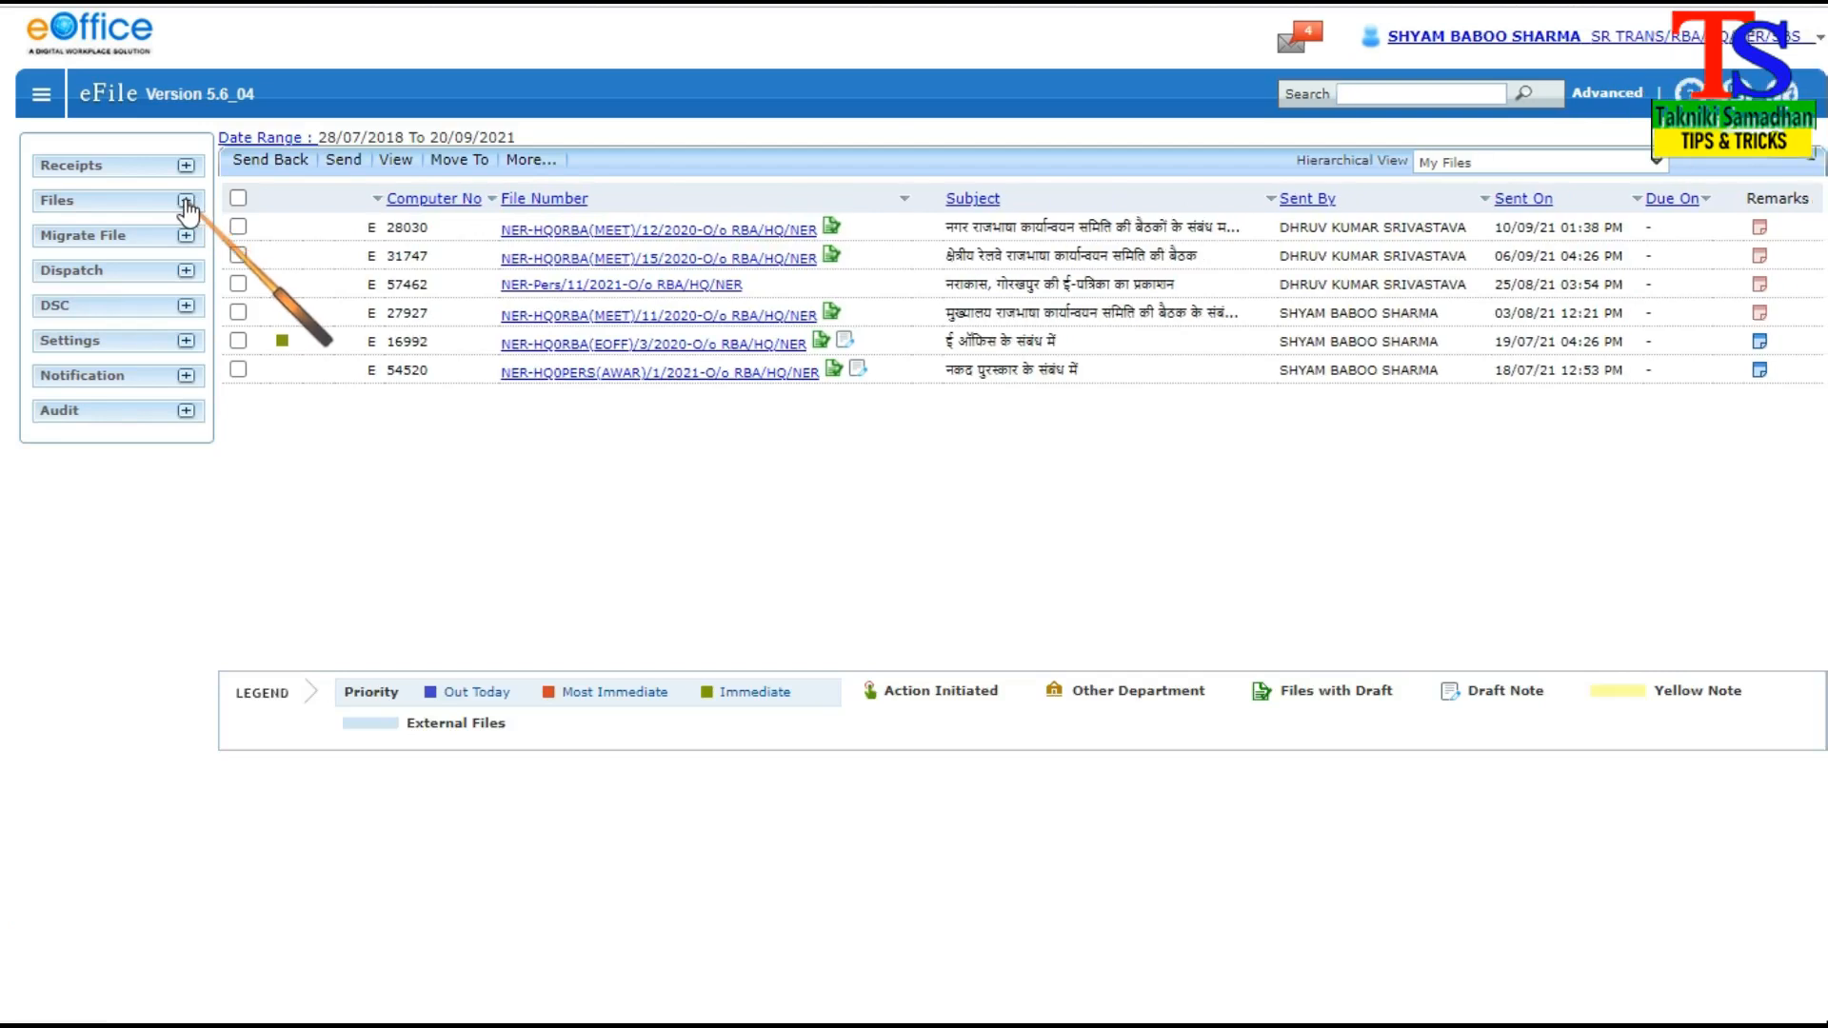
{"action": "left_click", "coordinate": [186, 201]}
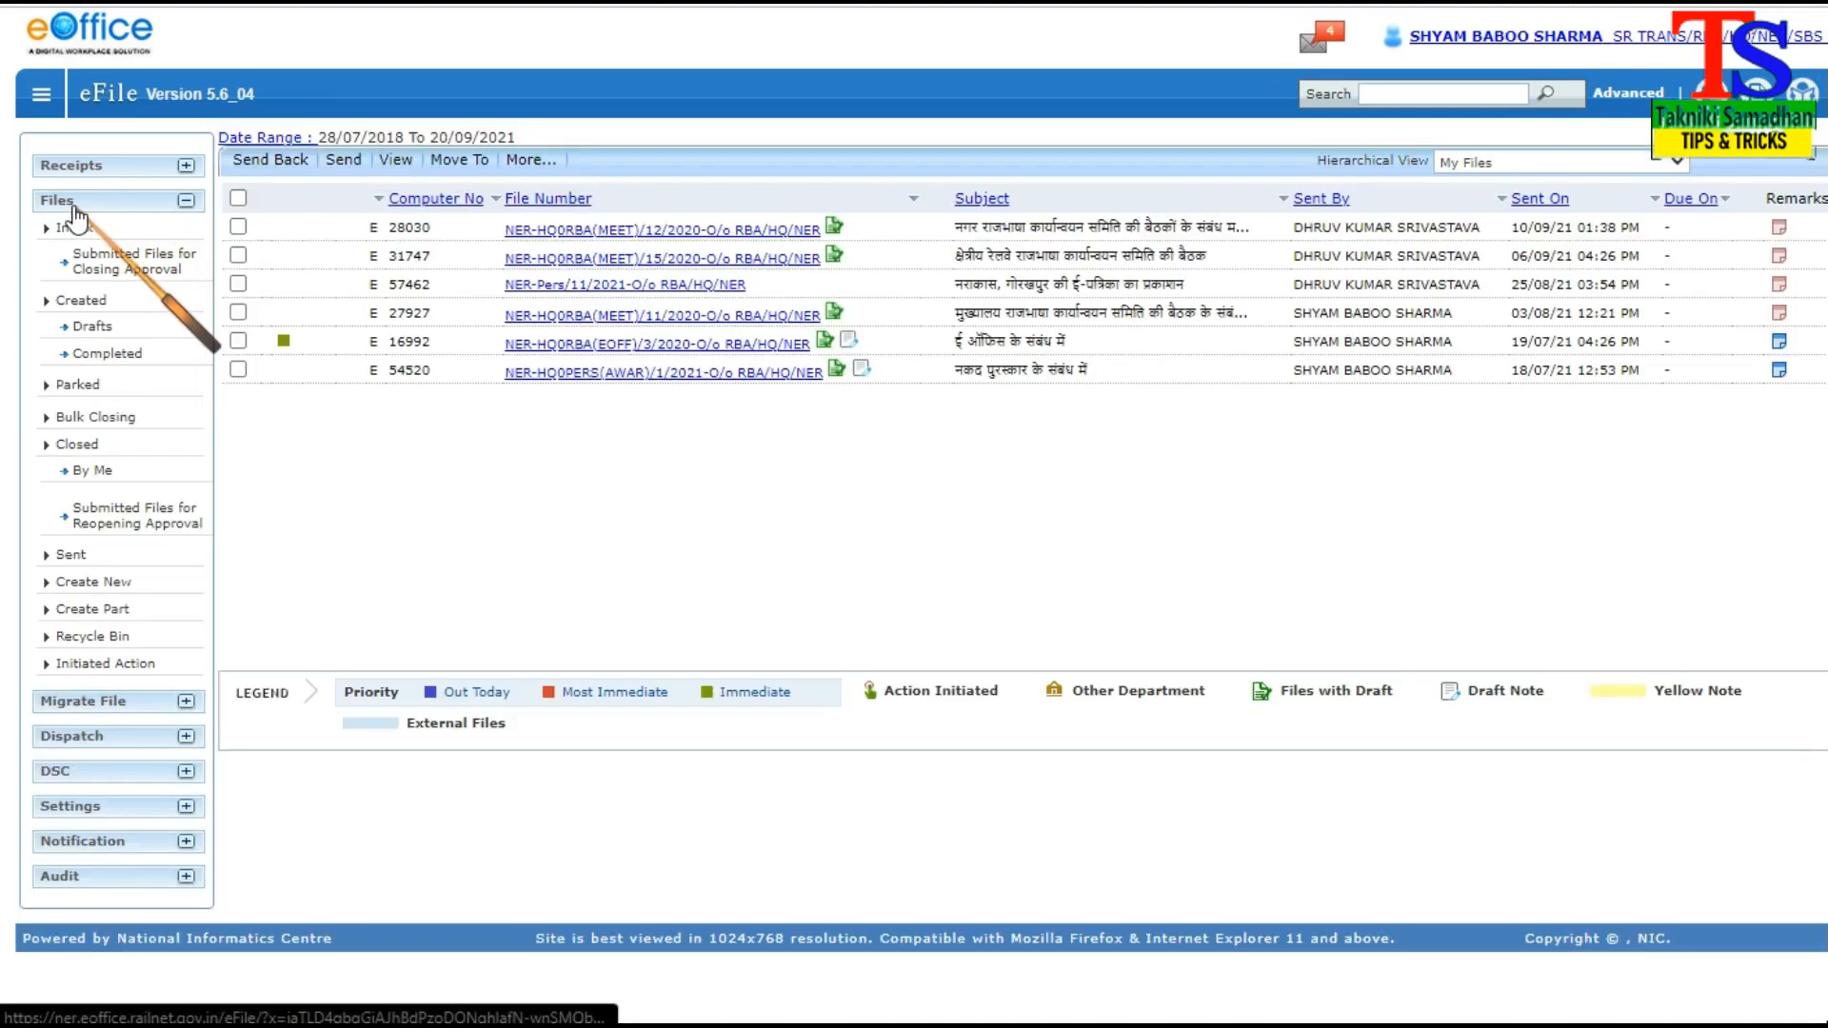
{"action": "left_click", "coordinate": [92, 610]}
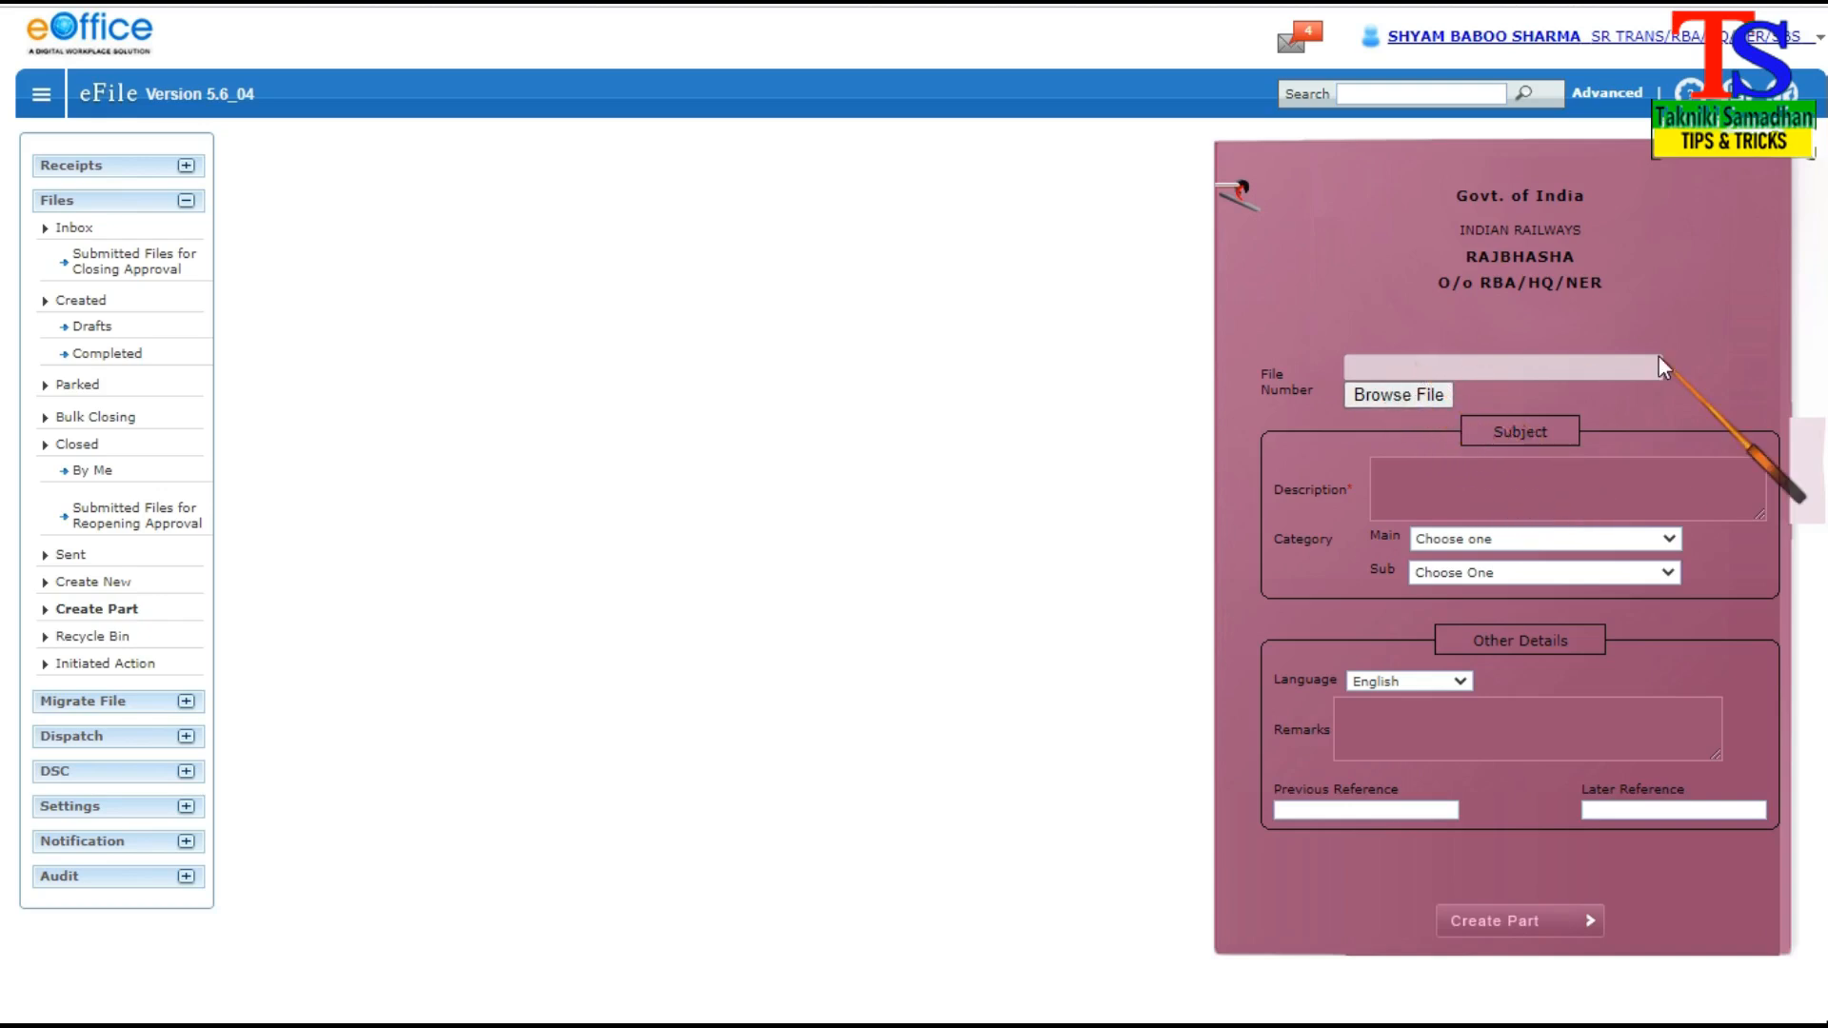
{"action": "left_click", "coordinate": [1409, 397]}
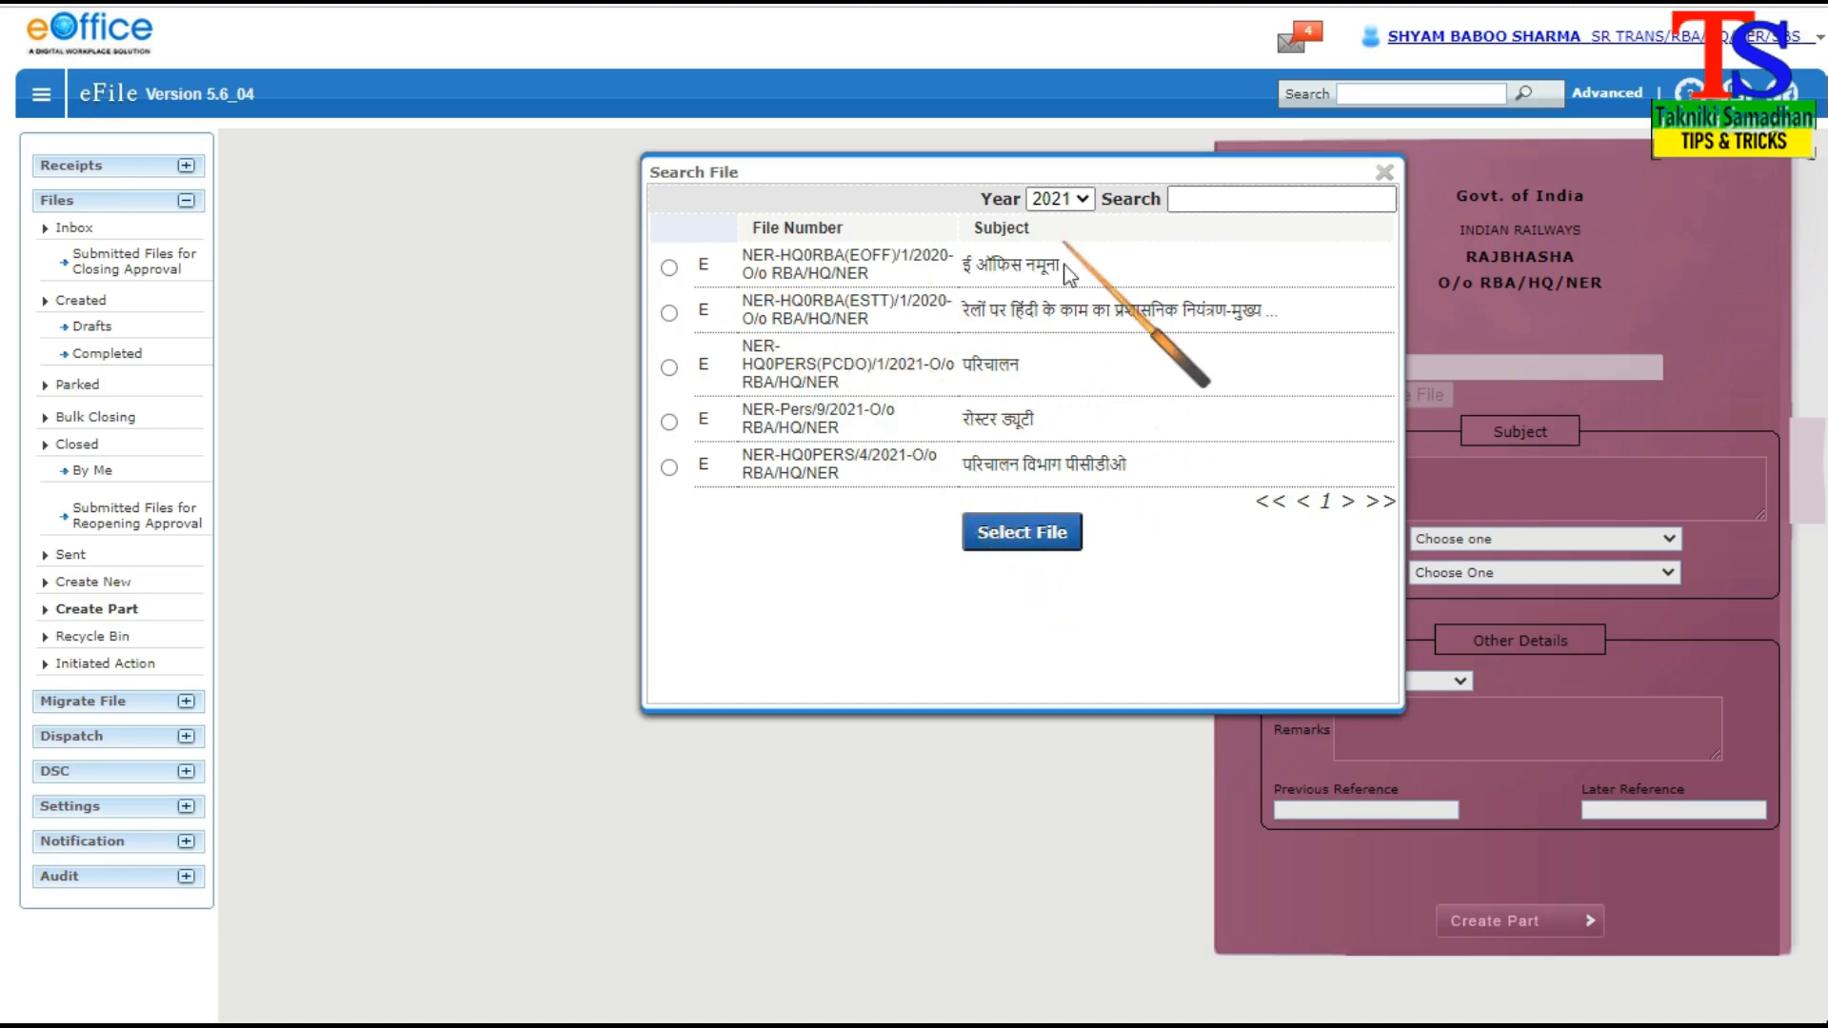
Look through the available main files for the years 2020 and 2019
{"action": "left_click", "coordinate": [1083, 200]}
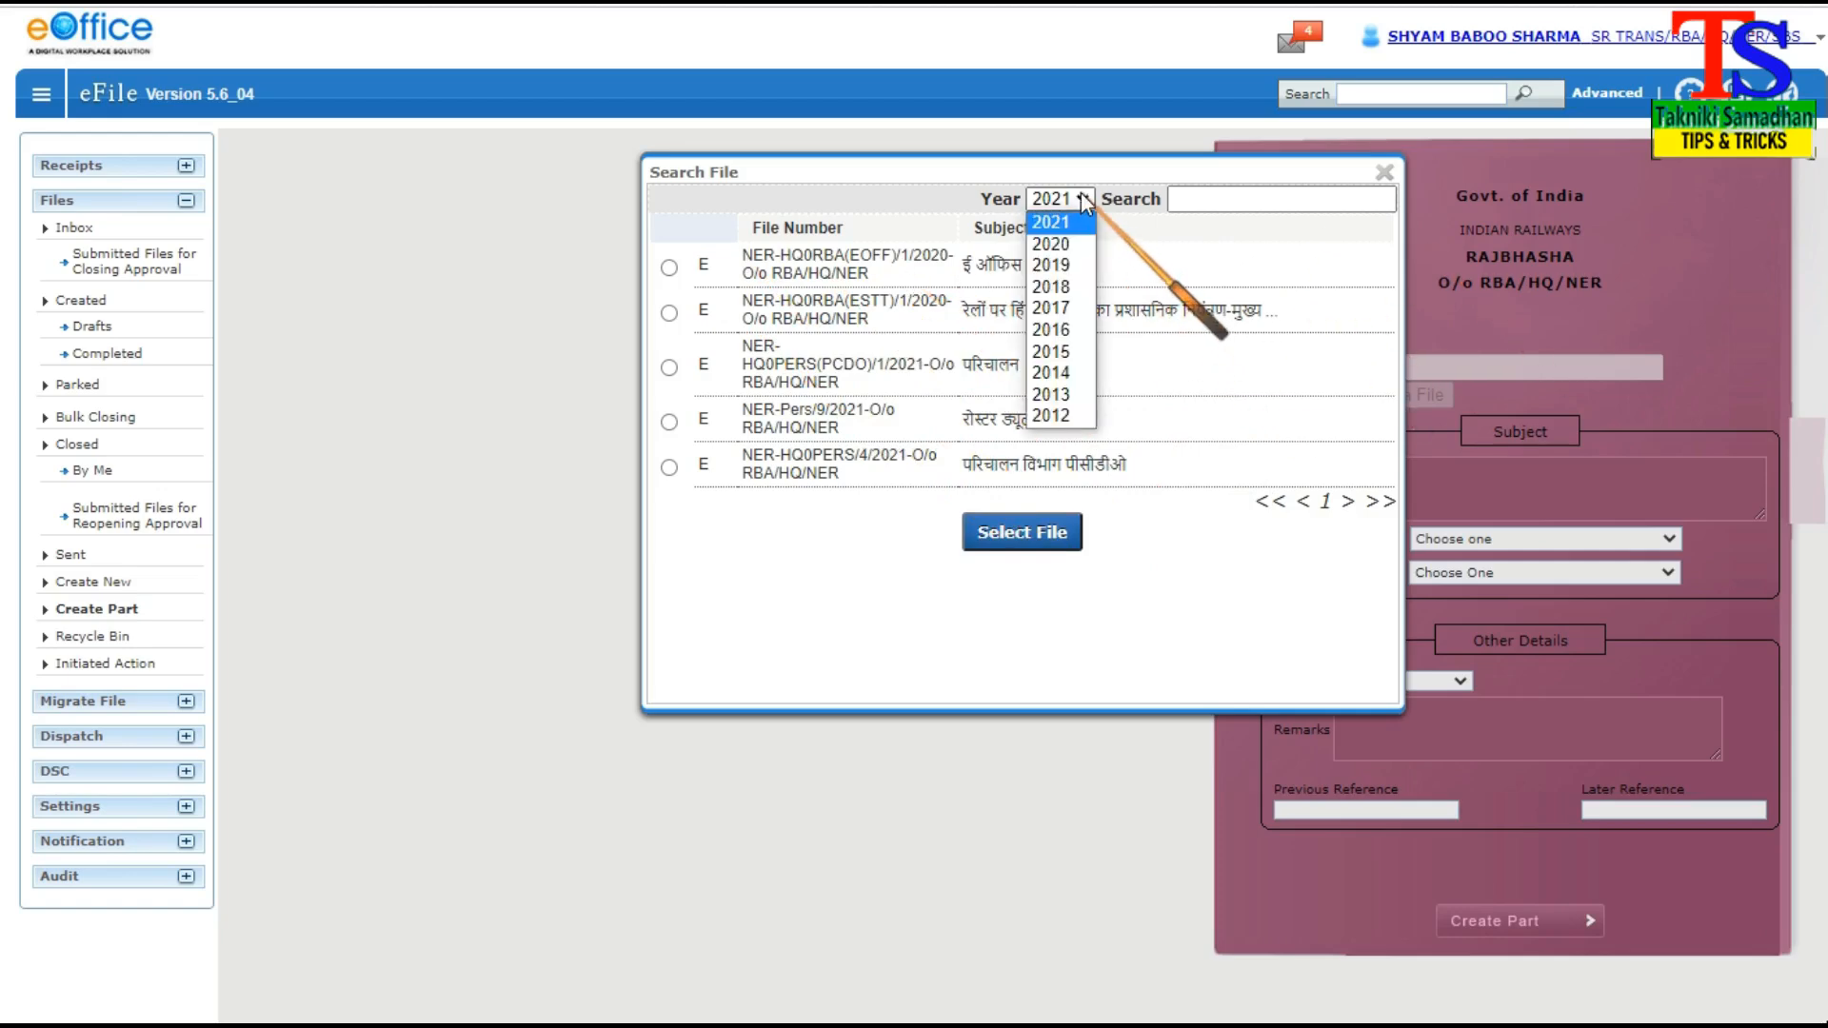
{"action": "left_click", "coordinate": [1057, 244]}
{"action": "left_click", "coordinate": [1084, 200]}
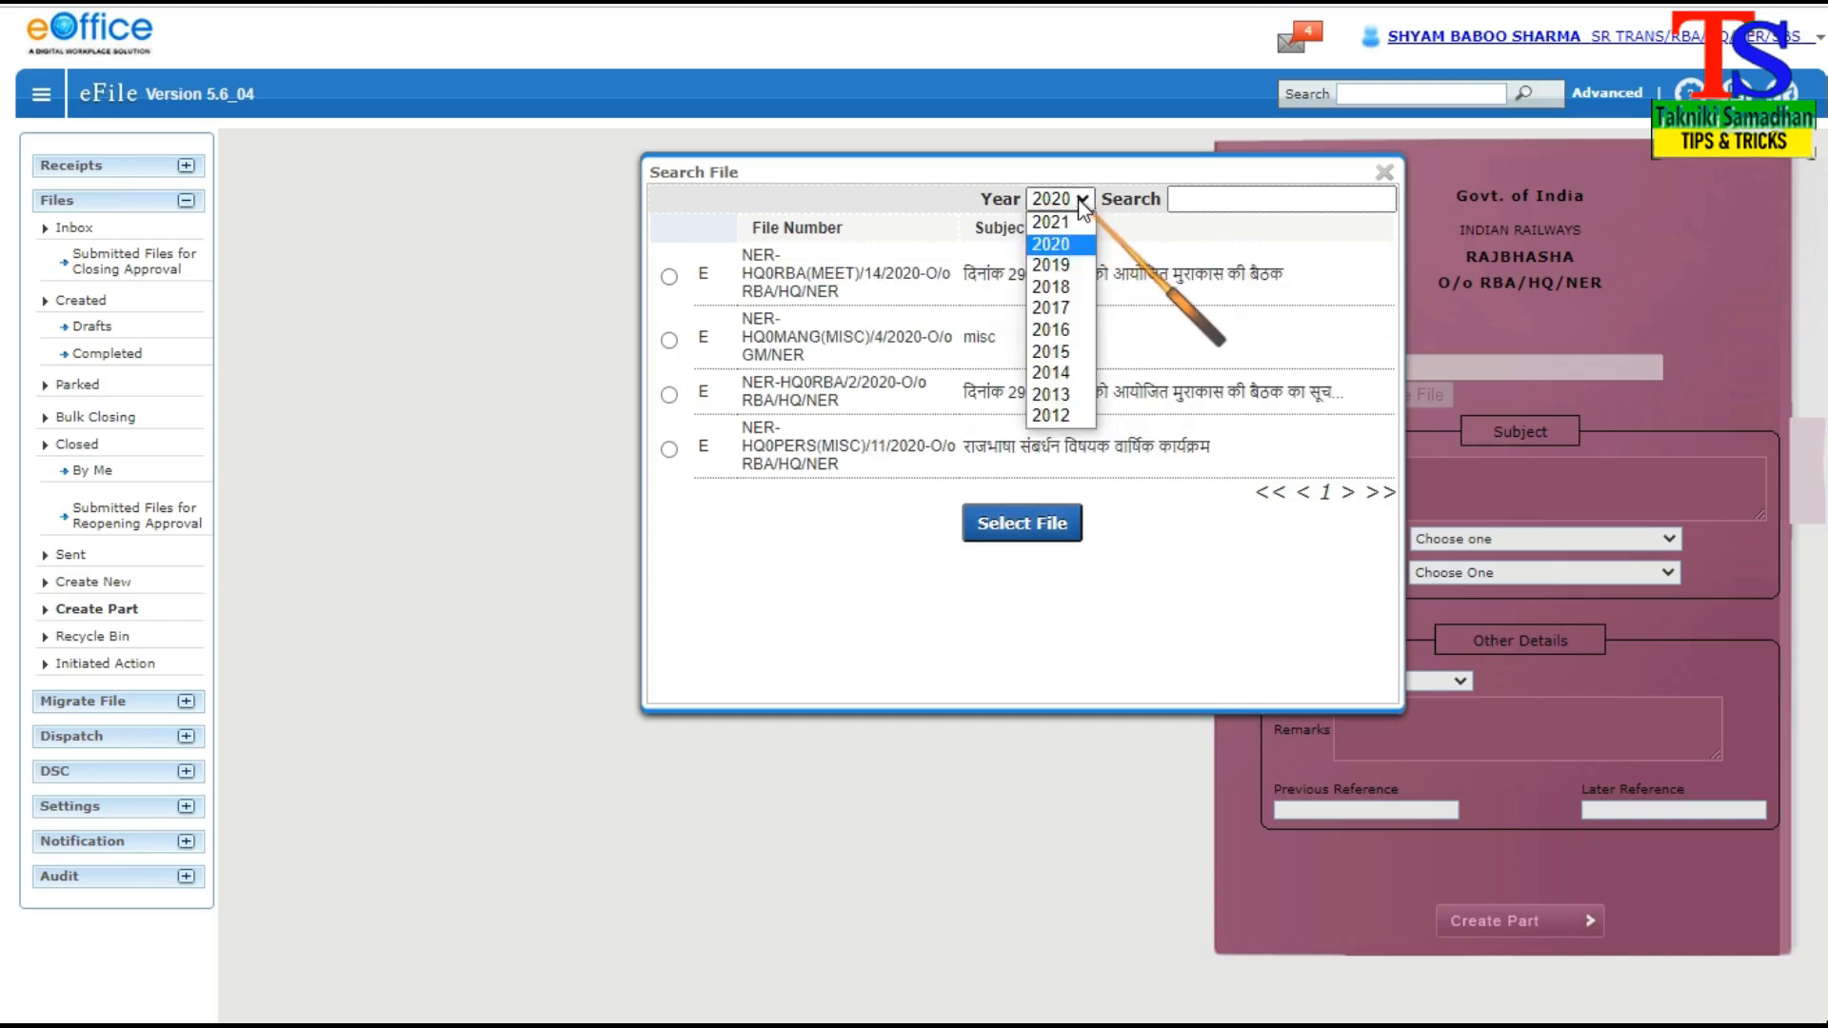
{"action": "left_click", "coordinate": [1055, 265]}
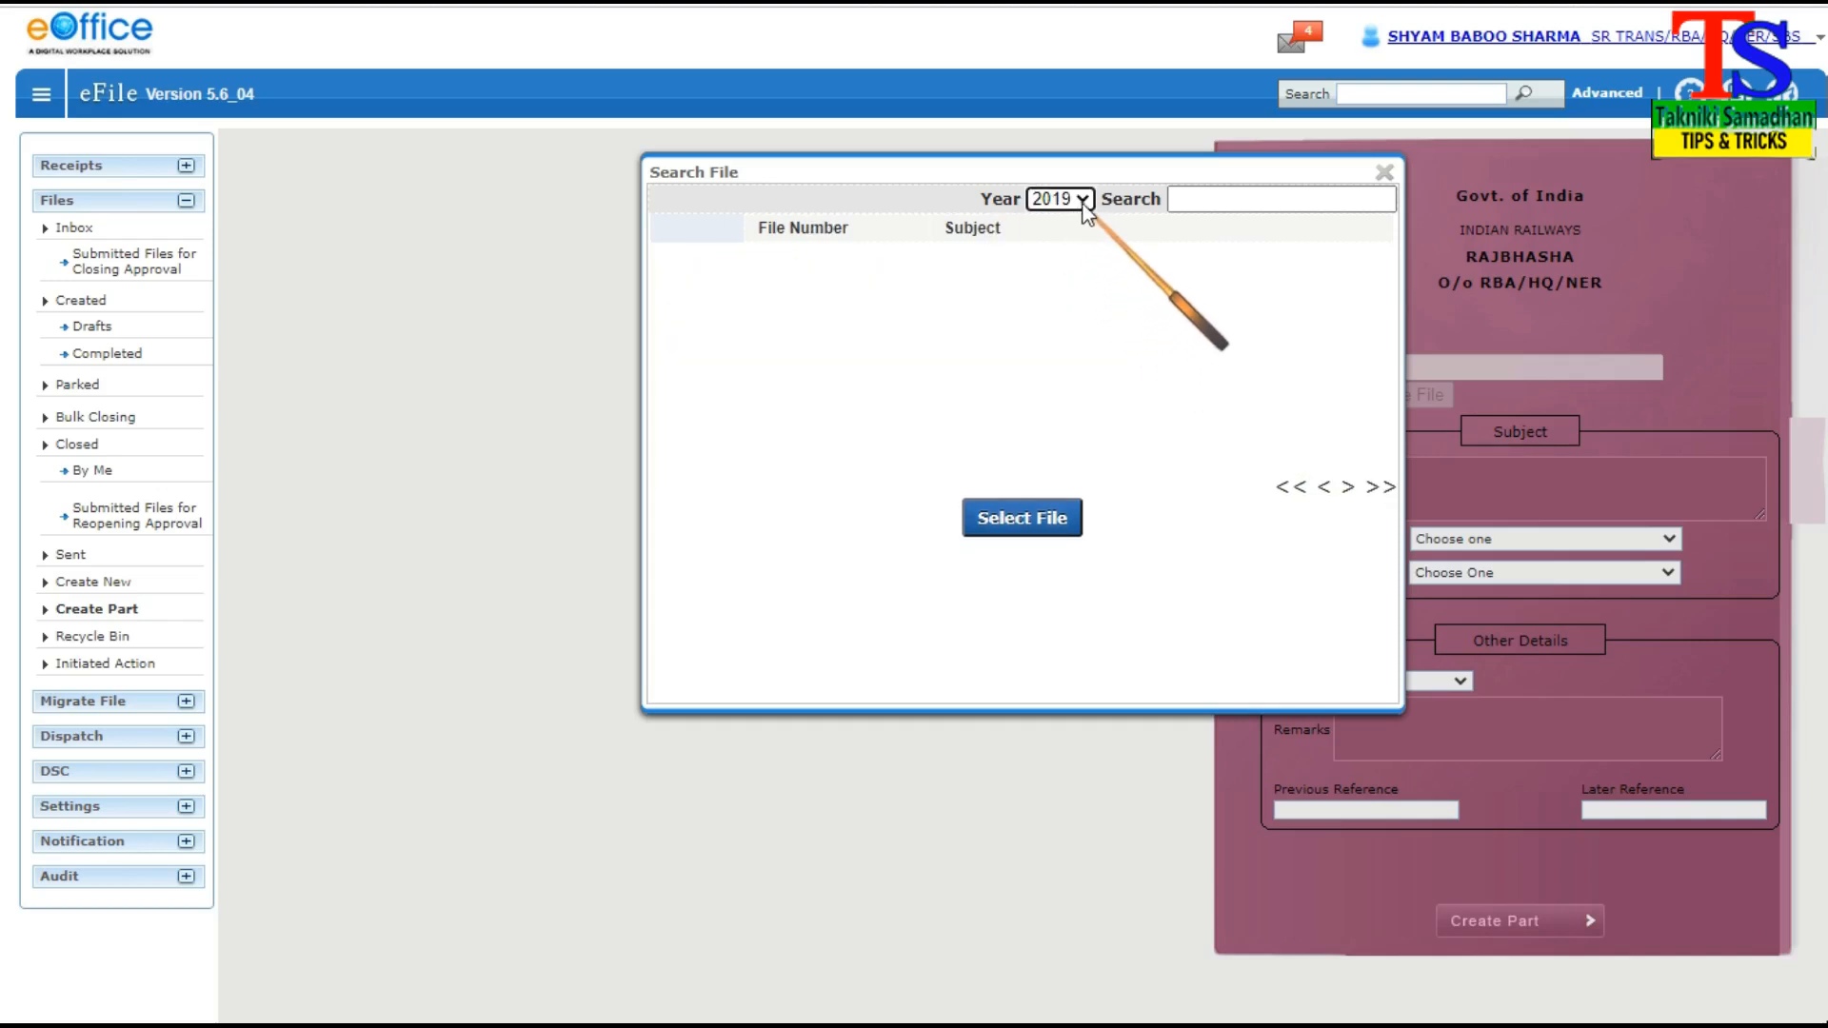
{"action": "left_click", "coordinate": [1084, 202]}
{"action": "left_click", "coordinate": [1060, 245]}
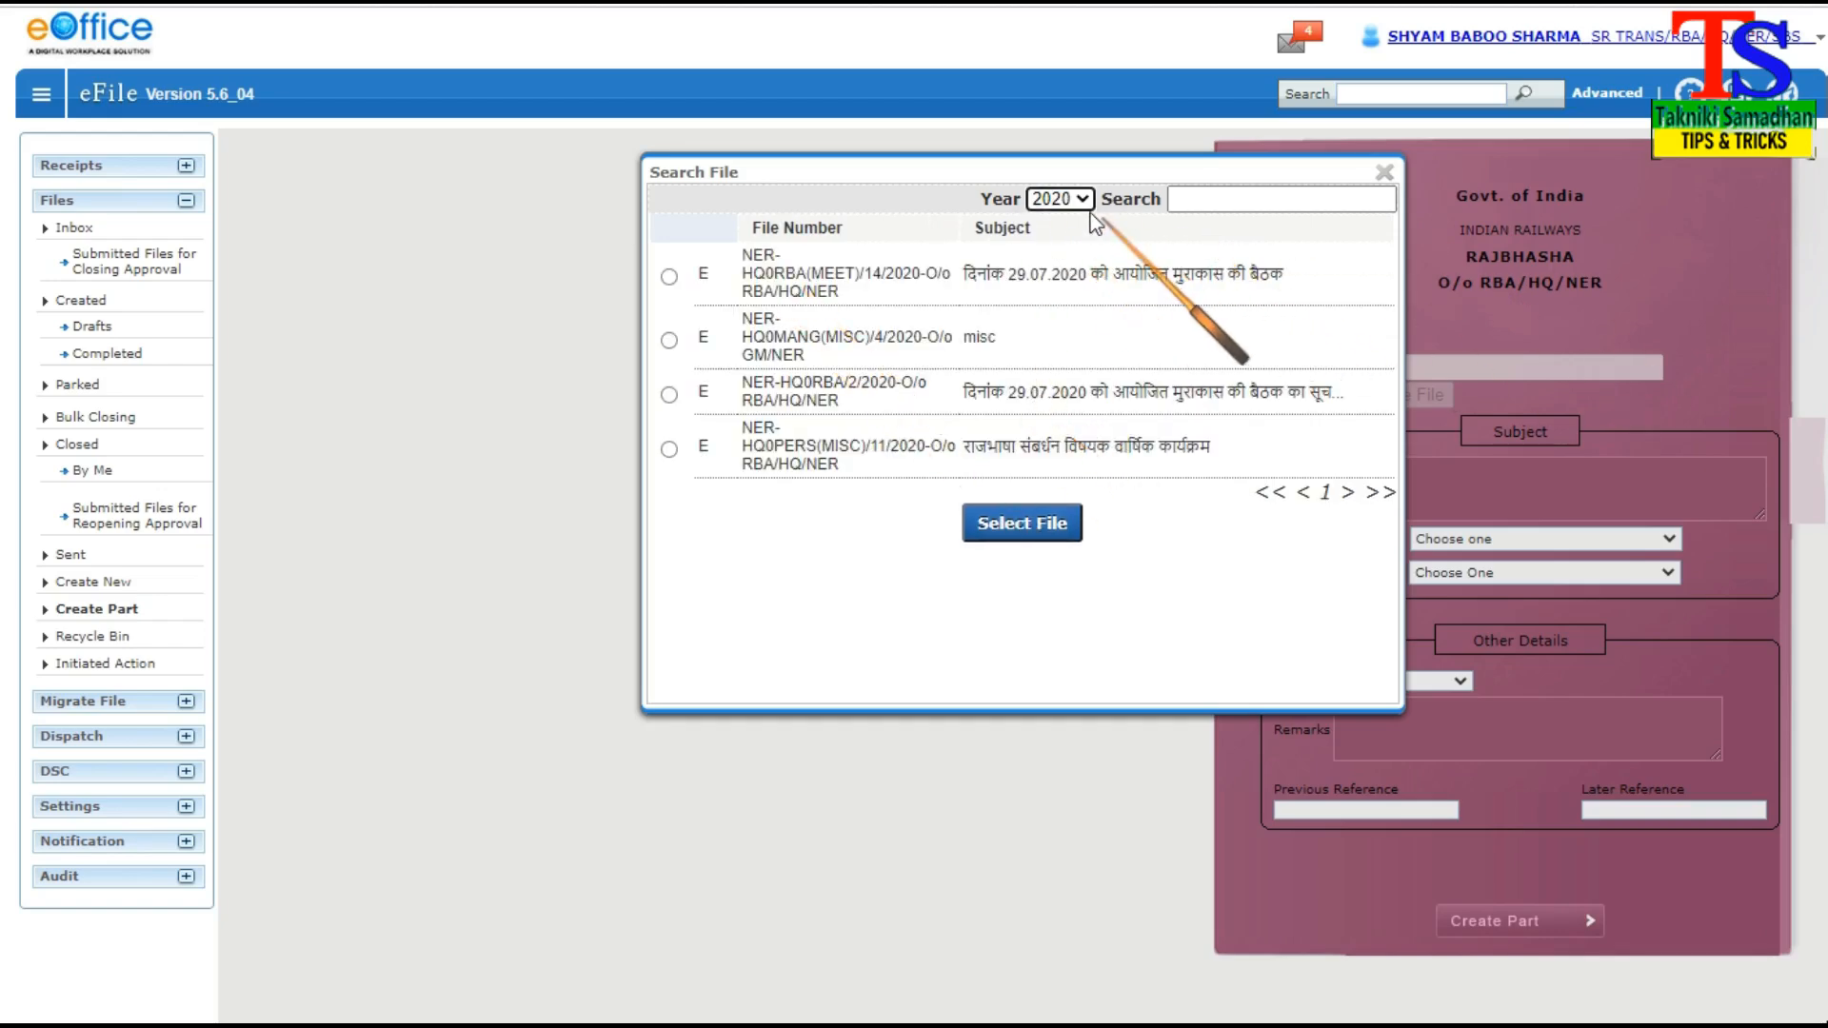
Set the search year to 2021 and select NER-HQ0RBA(EOFF)/1/2020-O/o RBA/HQ/NER as the part's main file
{"action": "left_click", "coordinate": [1077, 200]}
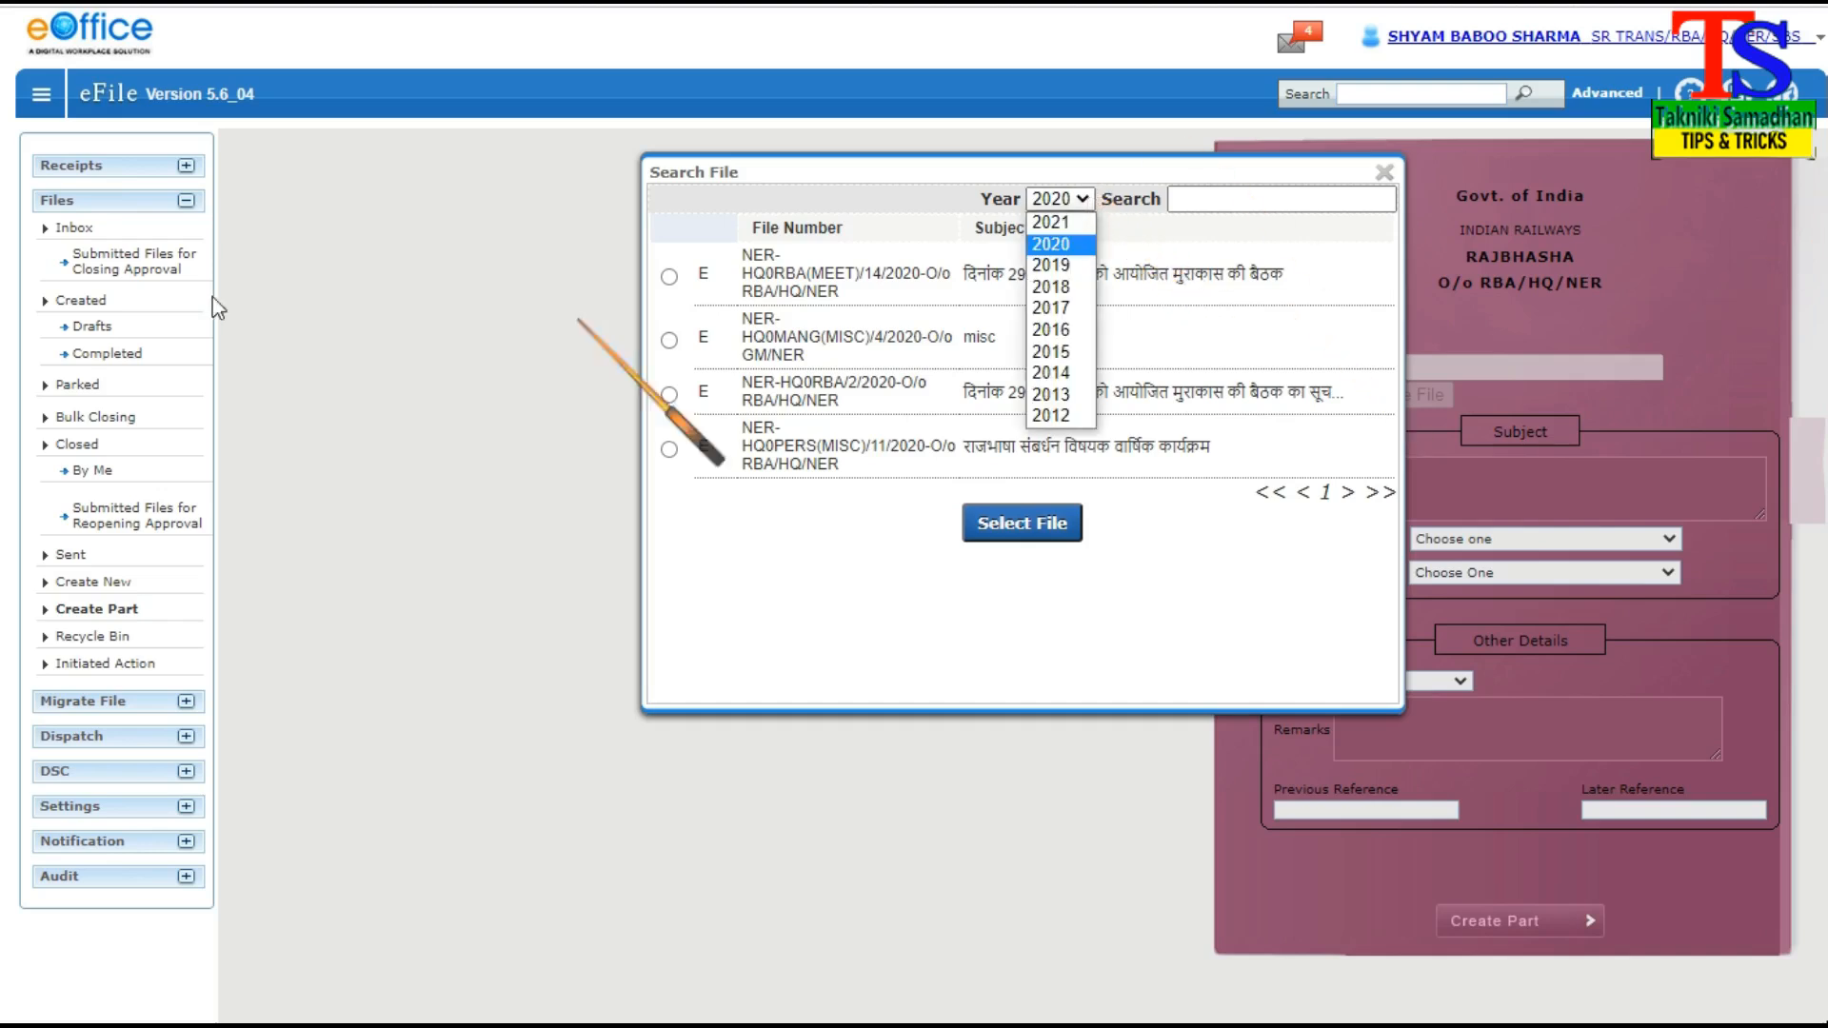
{"action": "left_click", "coordinate": [1051, 222]}
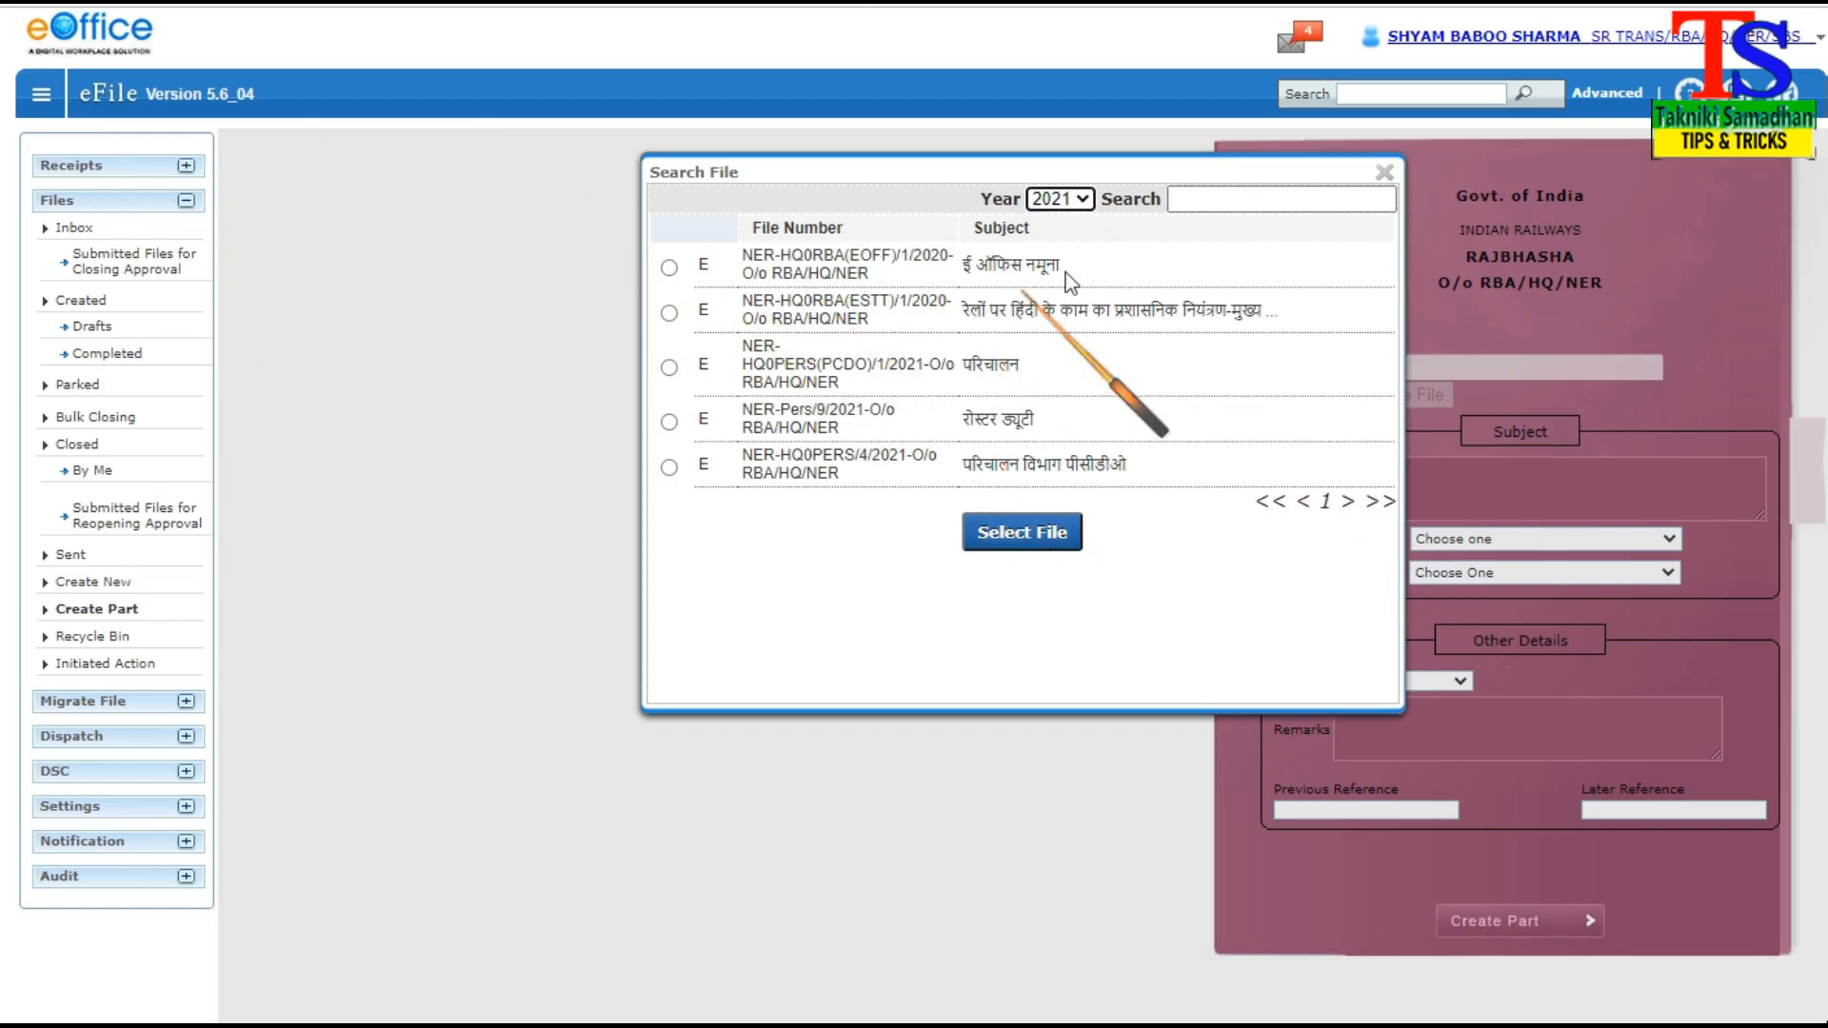
{"action": "left_click", "coordinate": [669, 267]}
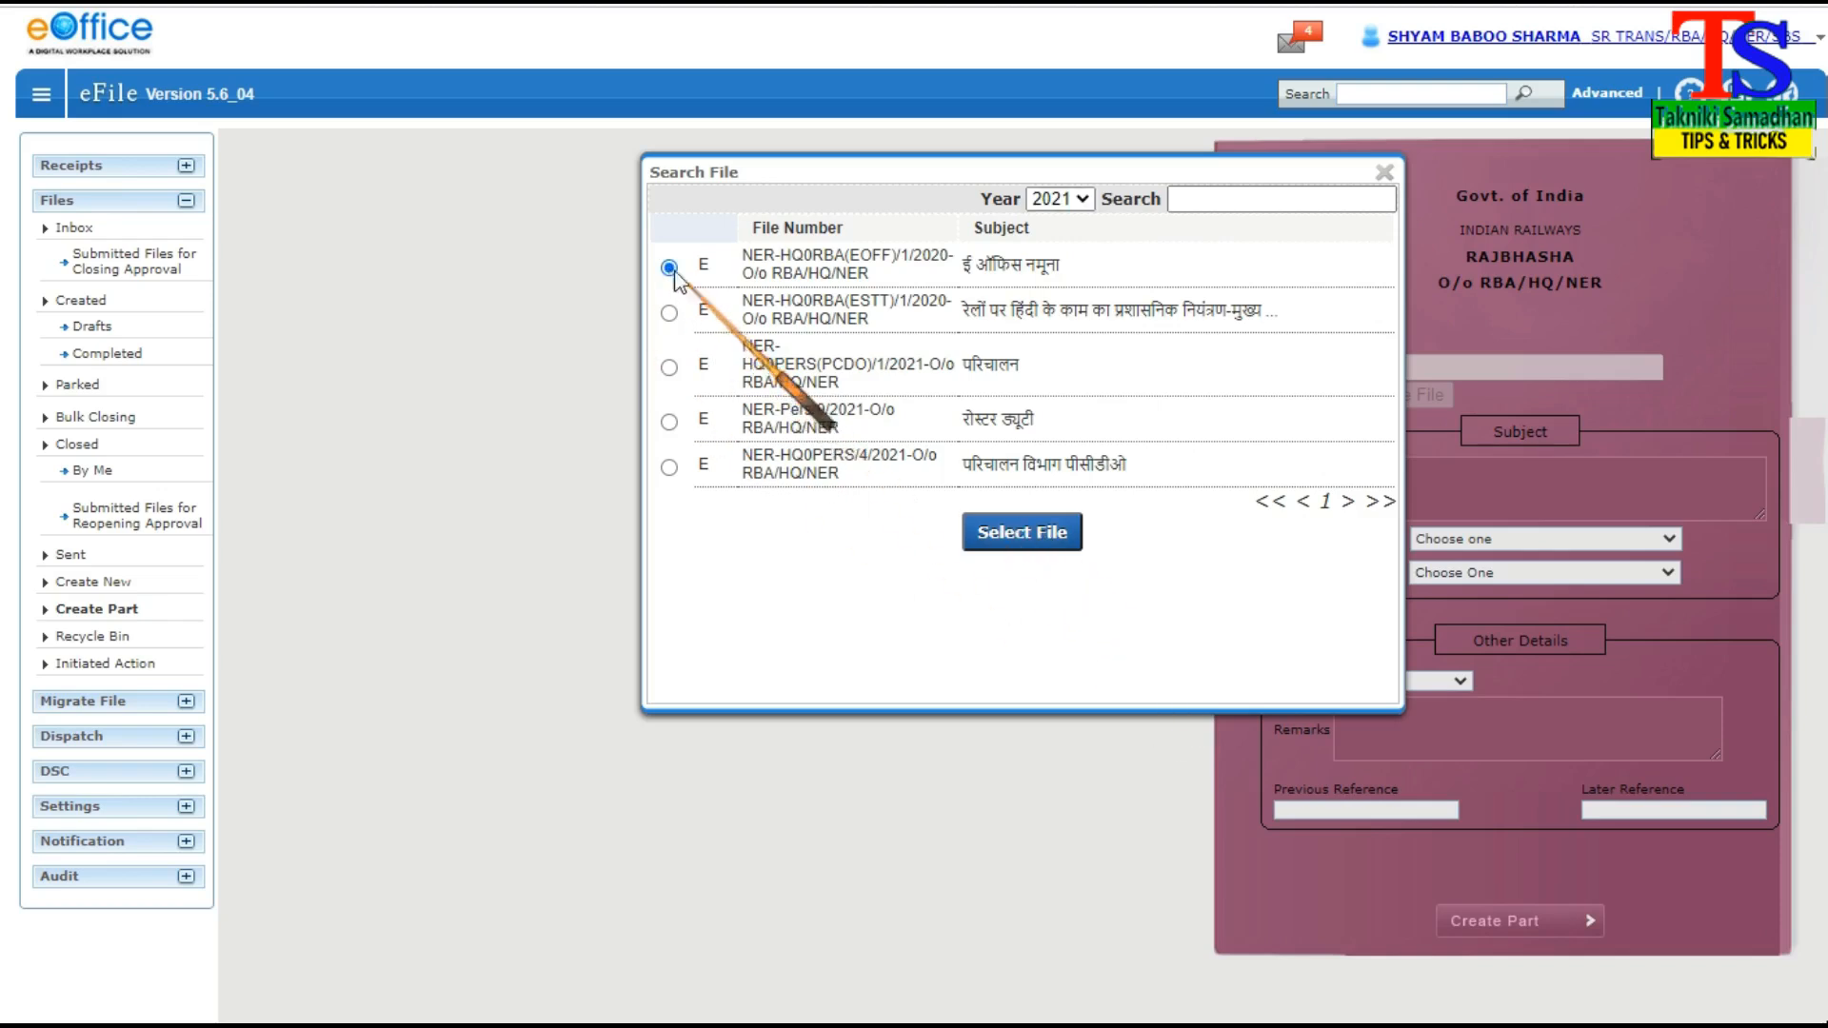
{"action": "left_click", "coordinate": [1048, 531]}
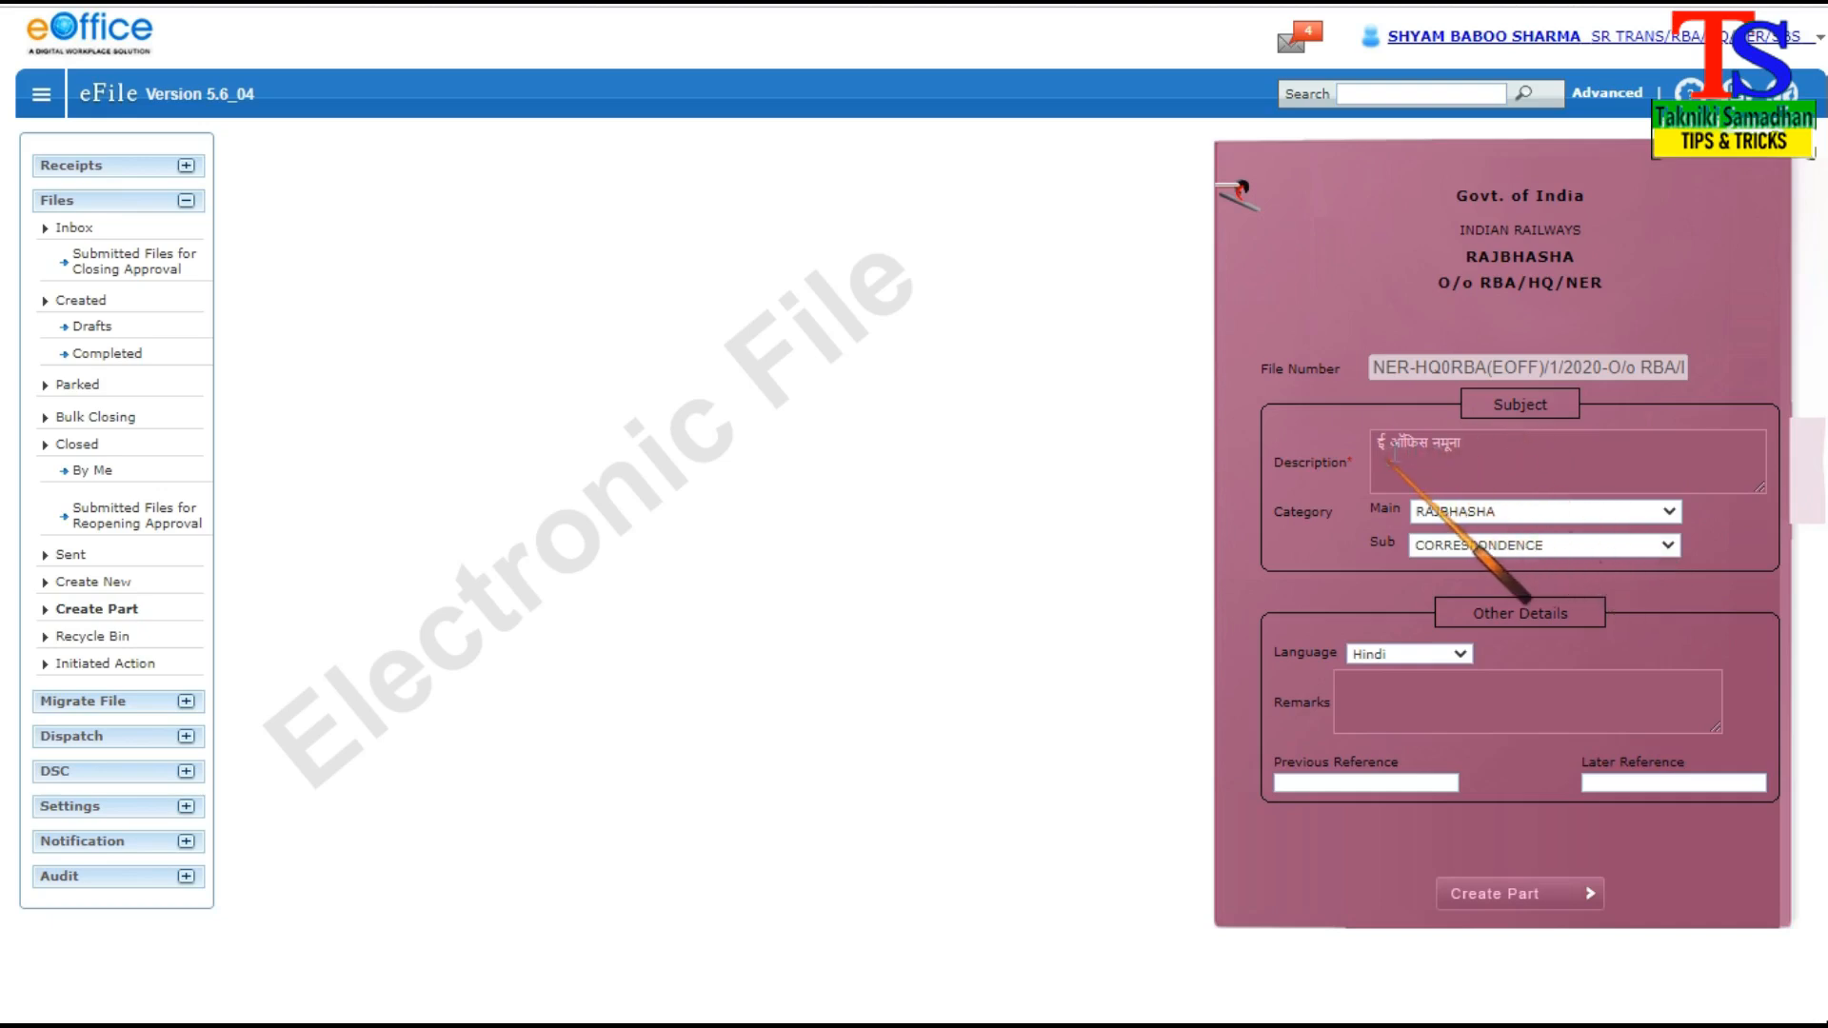
Append "(पार्ट फाइल)" to the part file's subject description
{"action": "left_click", "coordinate": [1478, 446]}
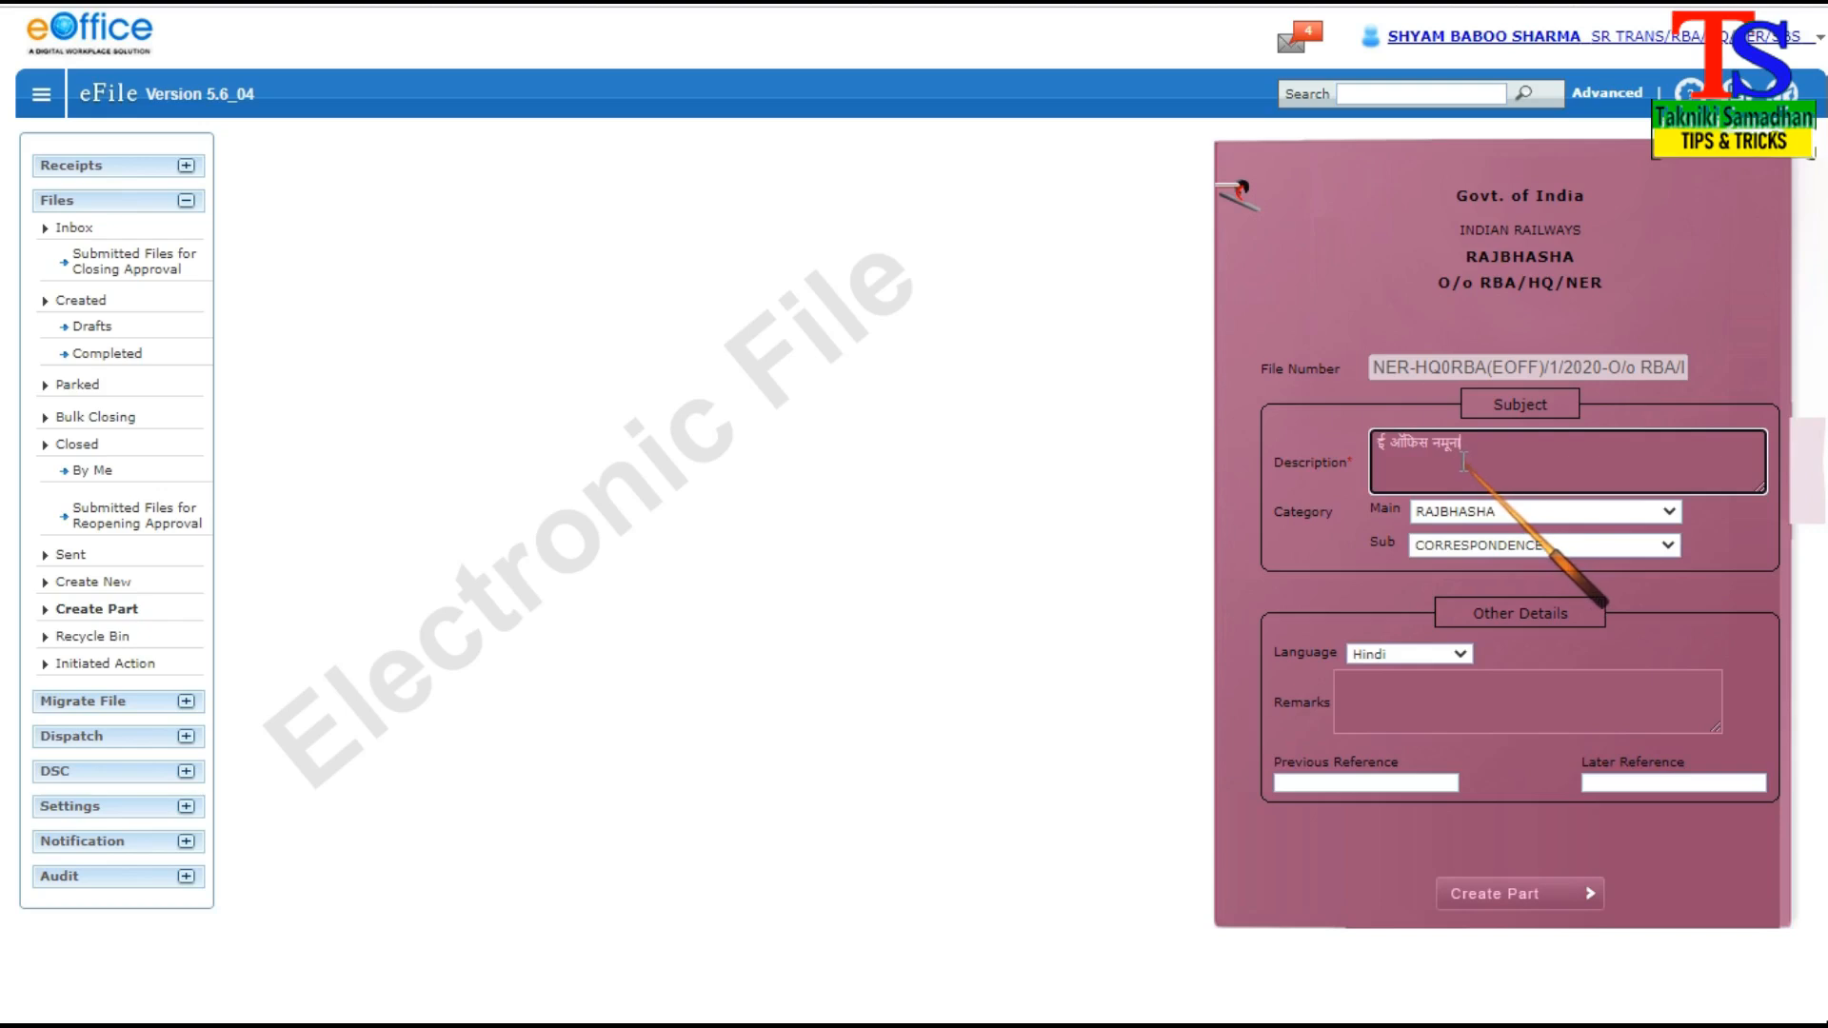
{"action": "type", "text": "("}
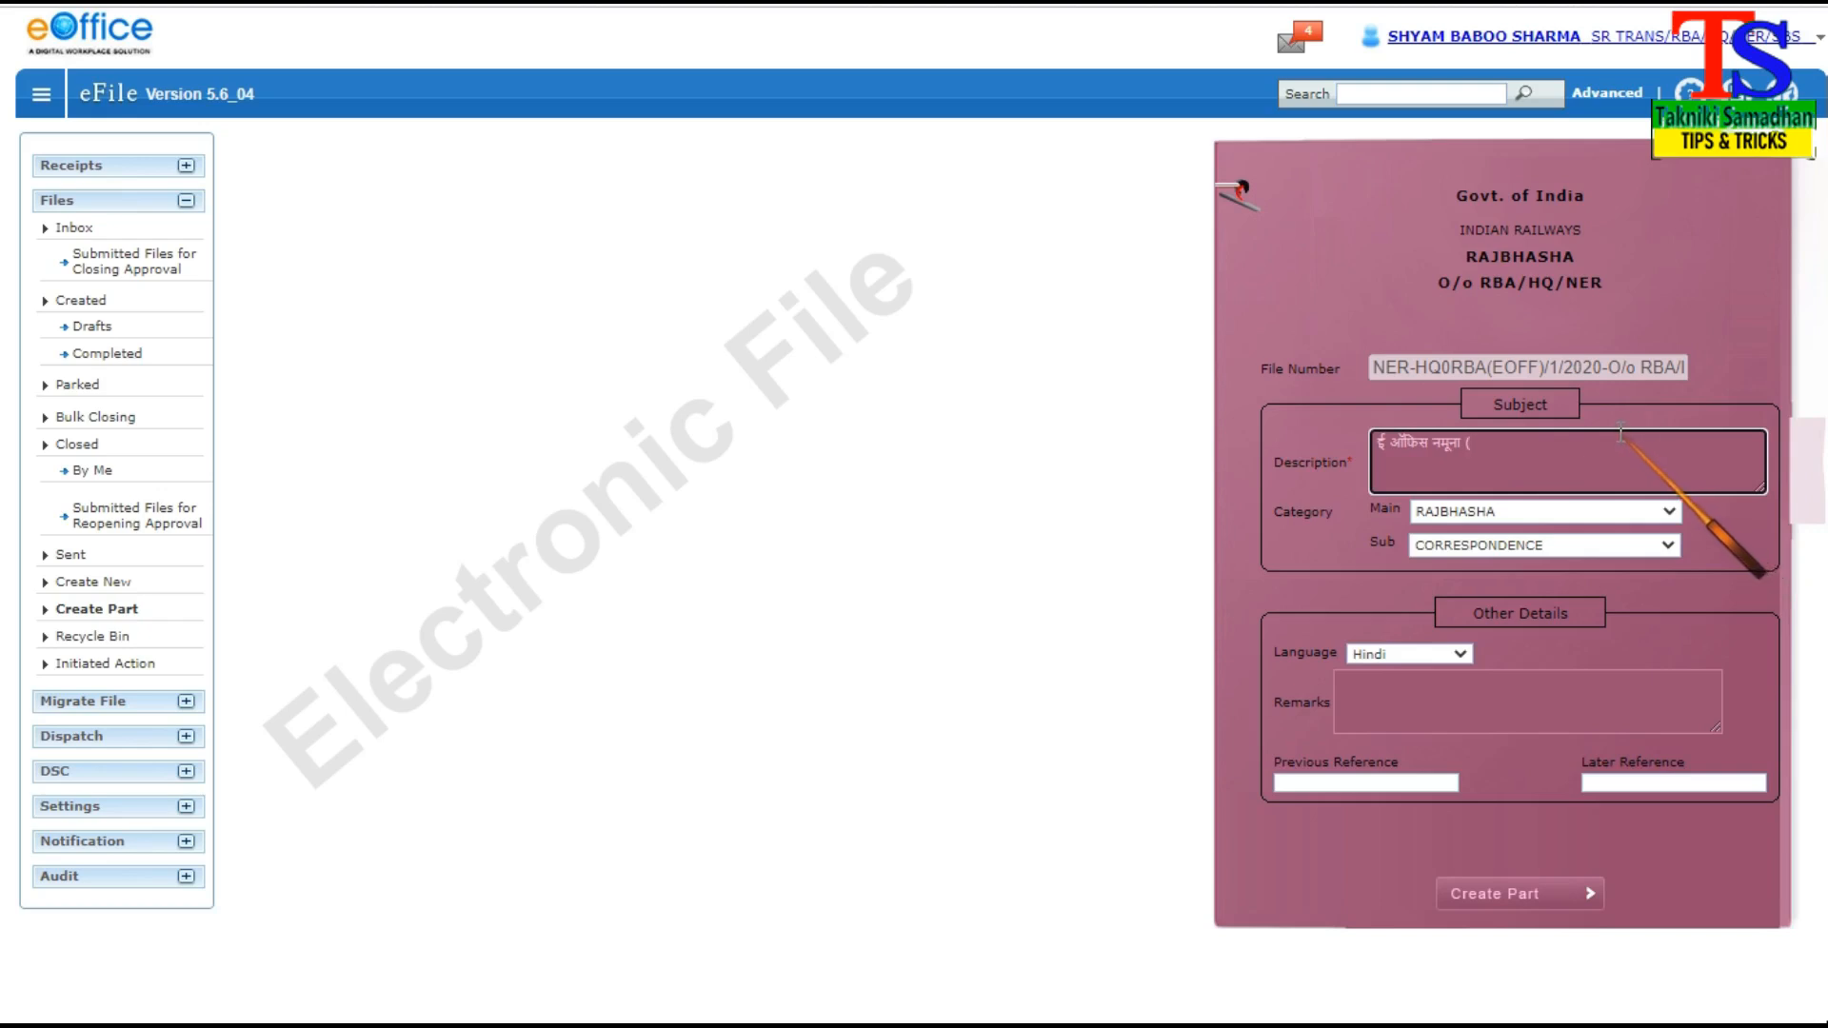
{"action": "type", "text": "पार्ट फाइ"}
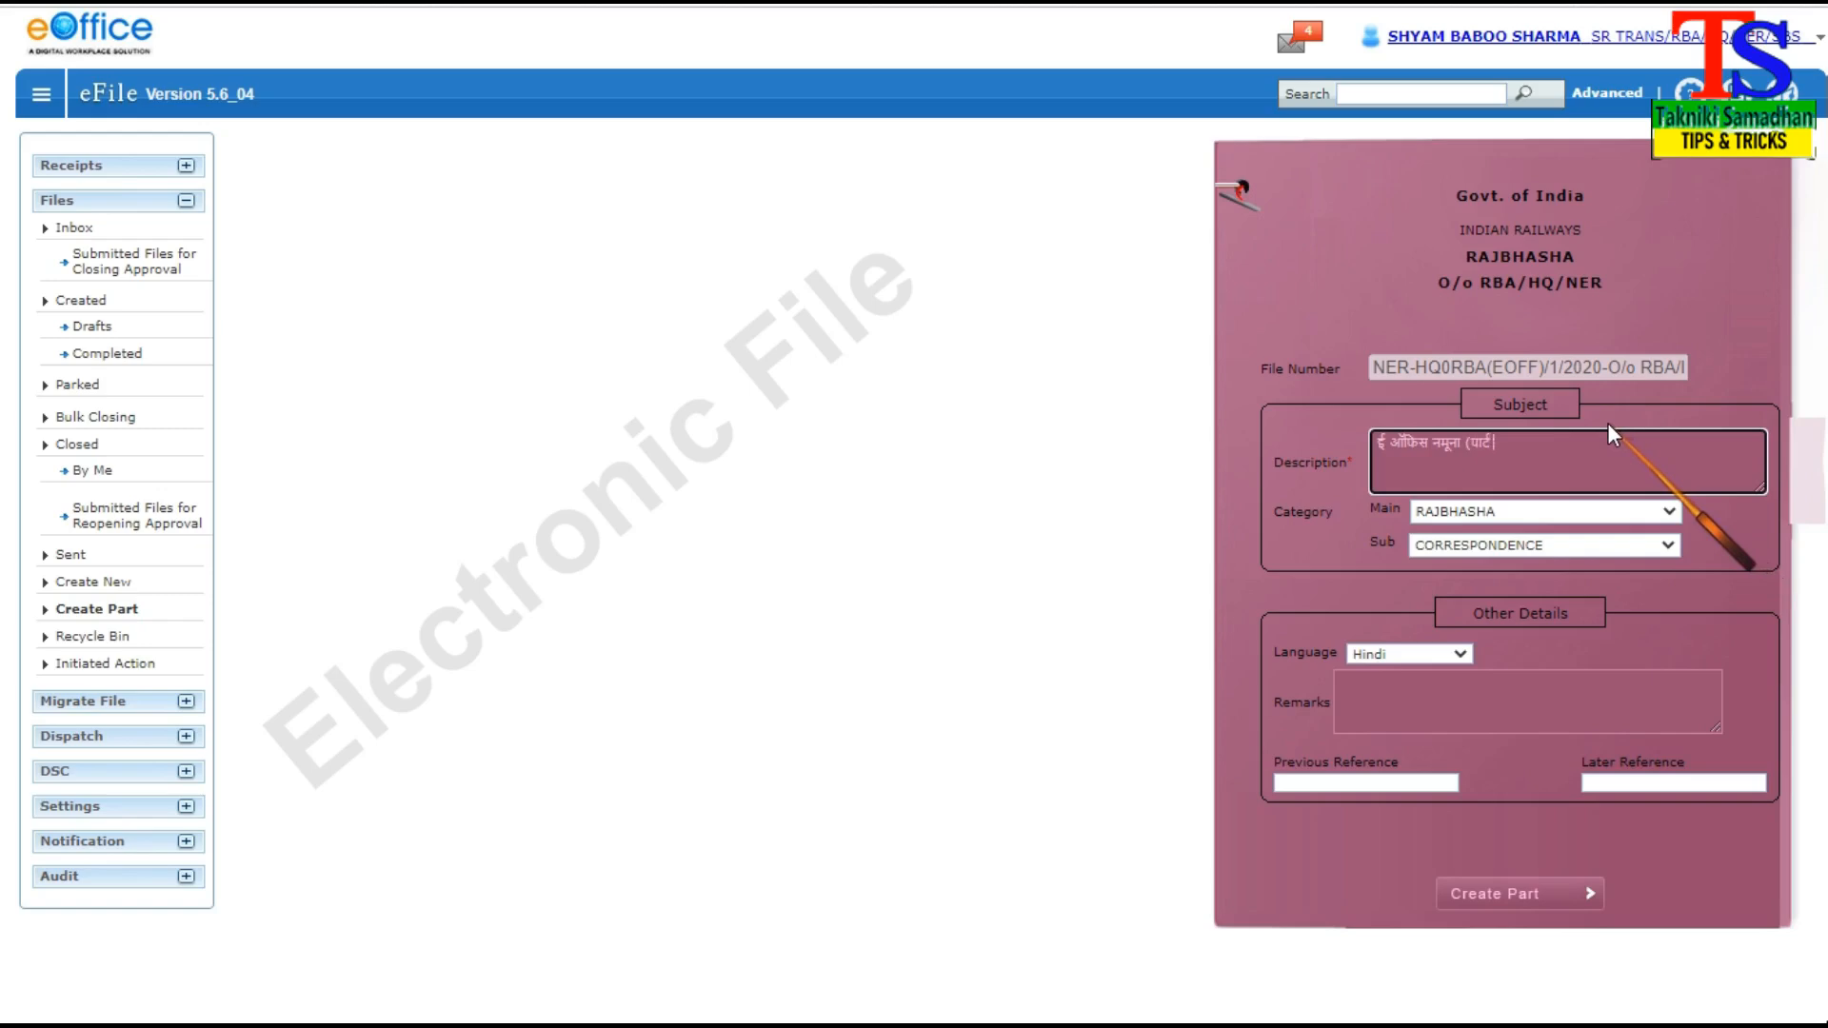
{"action": "type", "text": "ल)"}
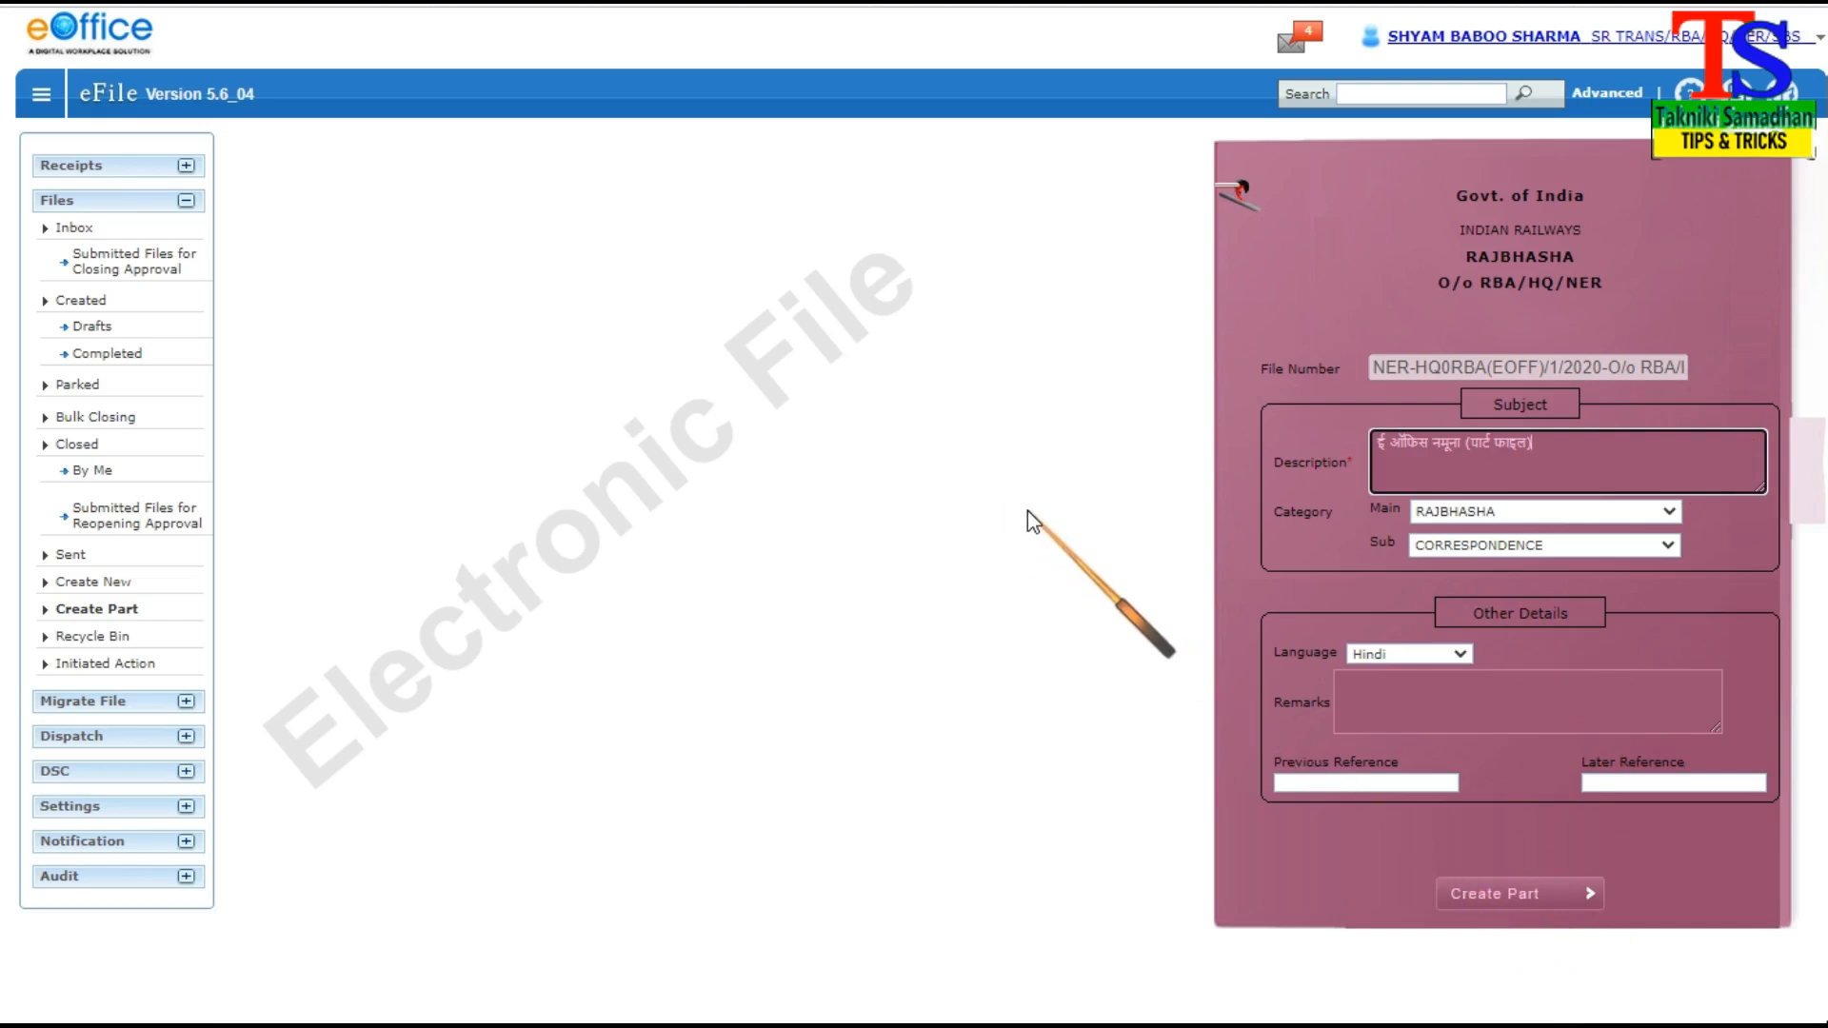
Leave the unsaved part form and start a part for the sent file NER-HQ0RBA(EOFF)/1/2020-O/o RBA/HQ/NER
{"action": "left_click", "coordinate": [55, 204]}
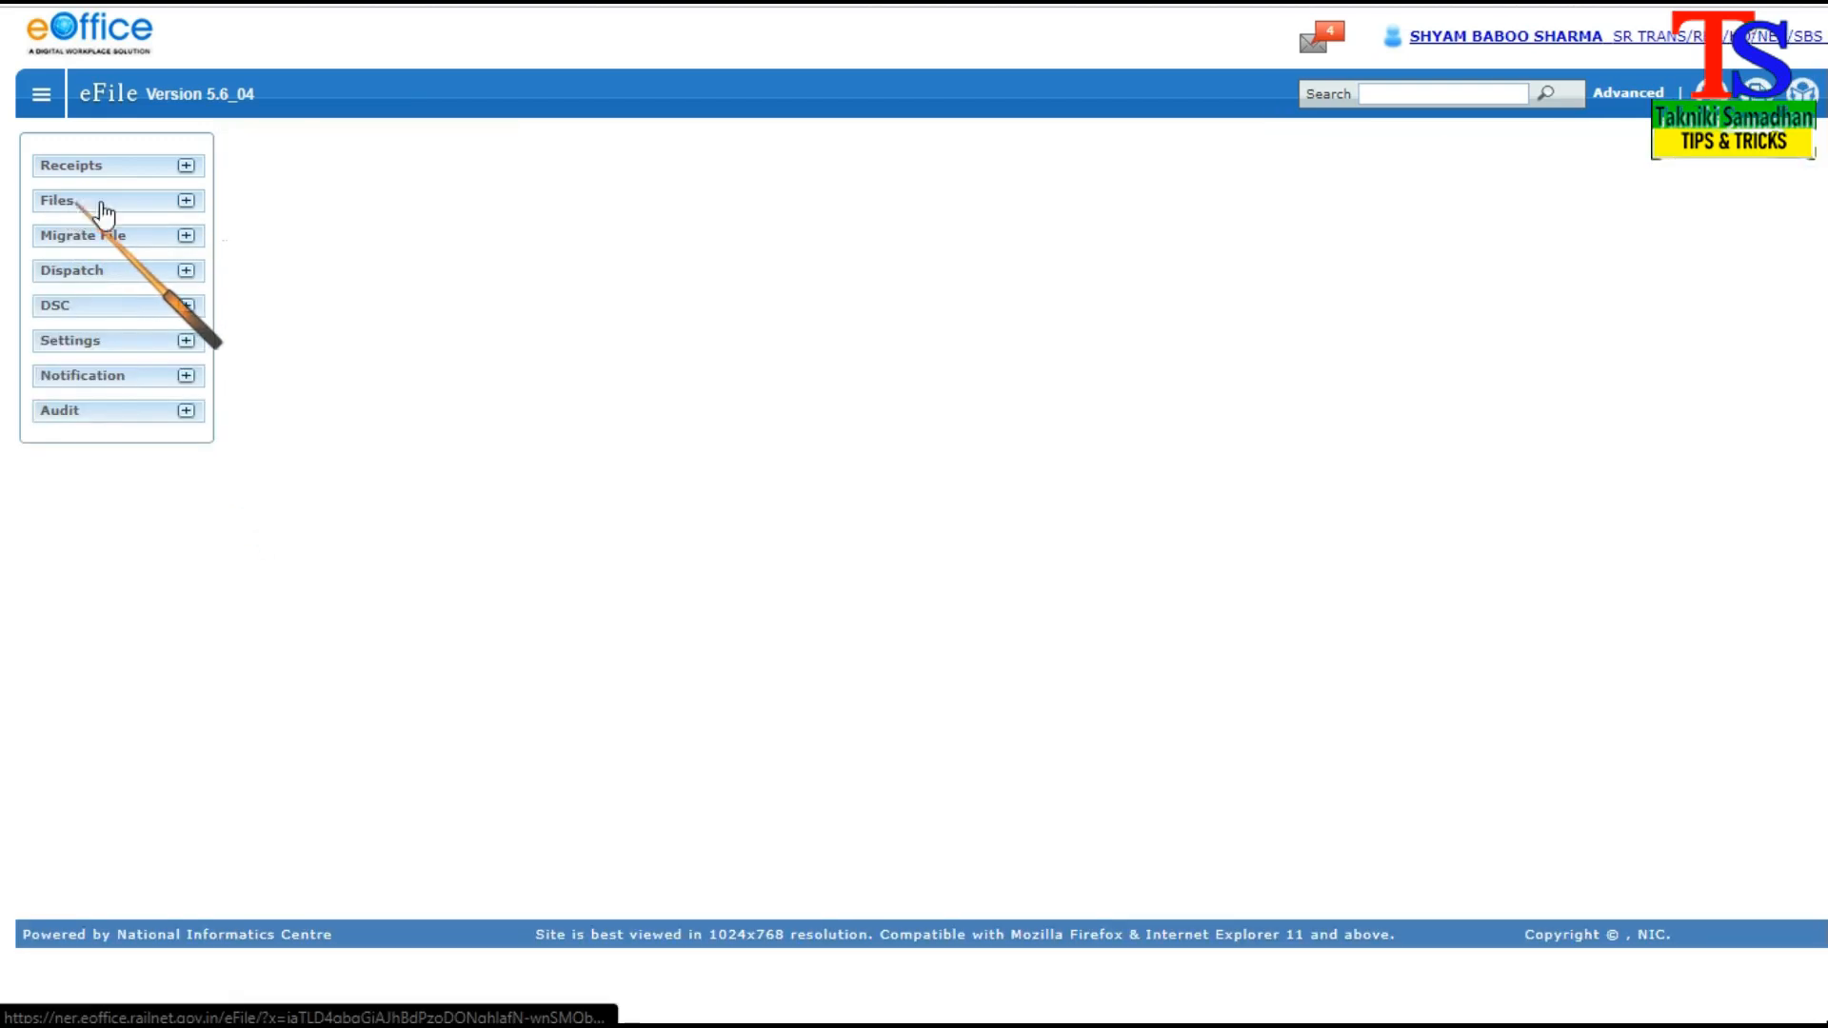
{"action": "left_click", "coordinate": [68, 205]}
{"action": "left_click", "coordinate": [172, 225]}
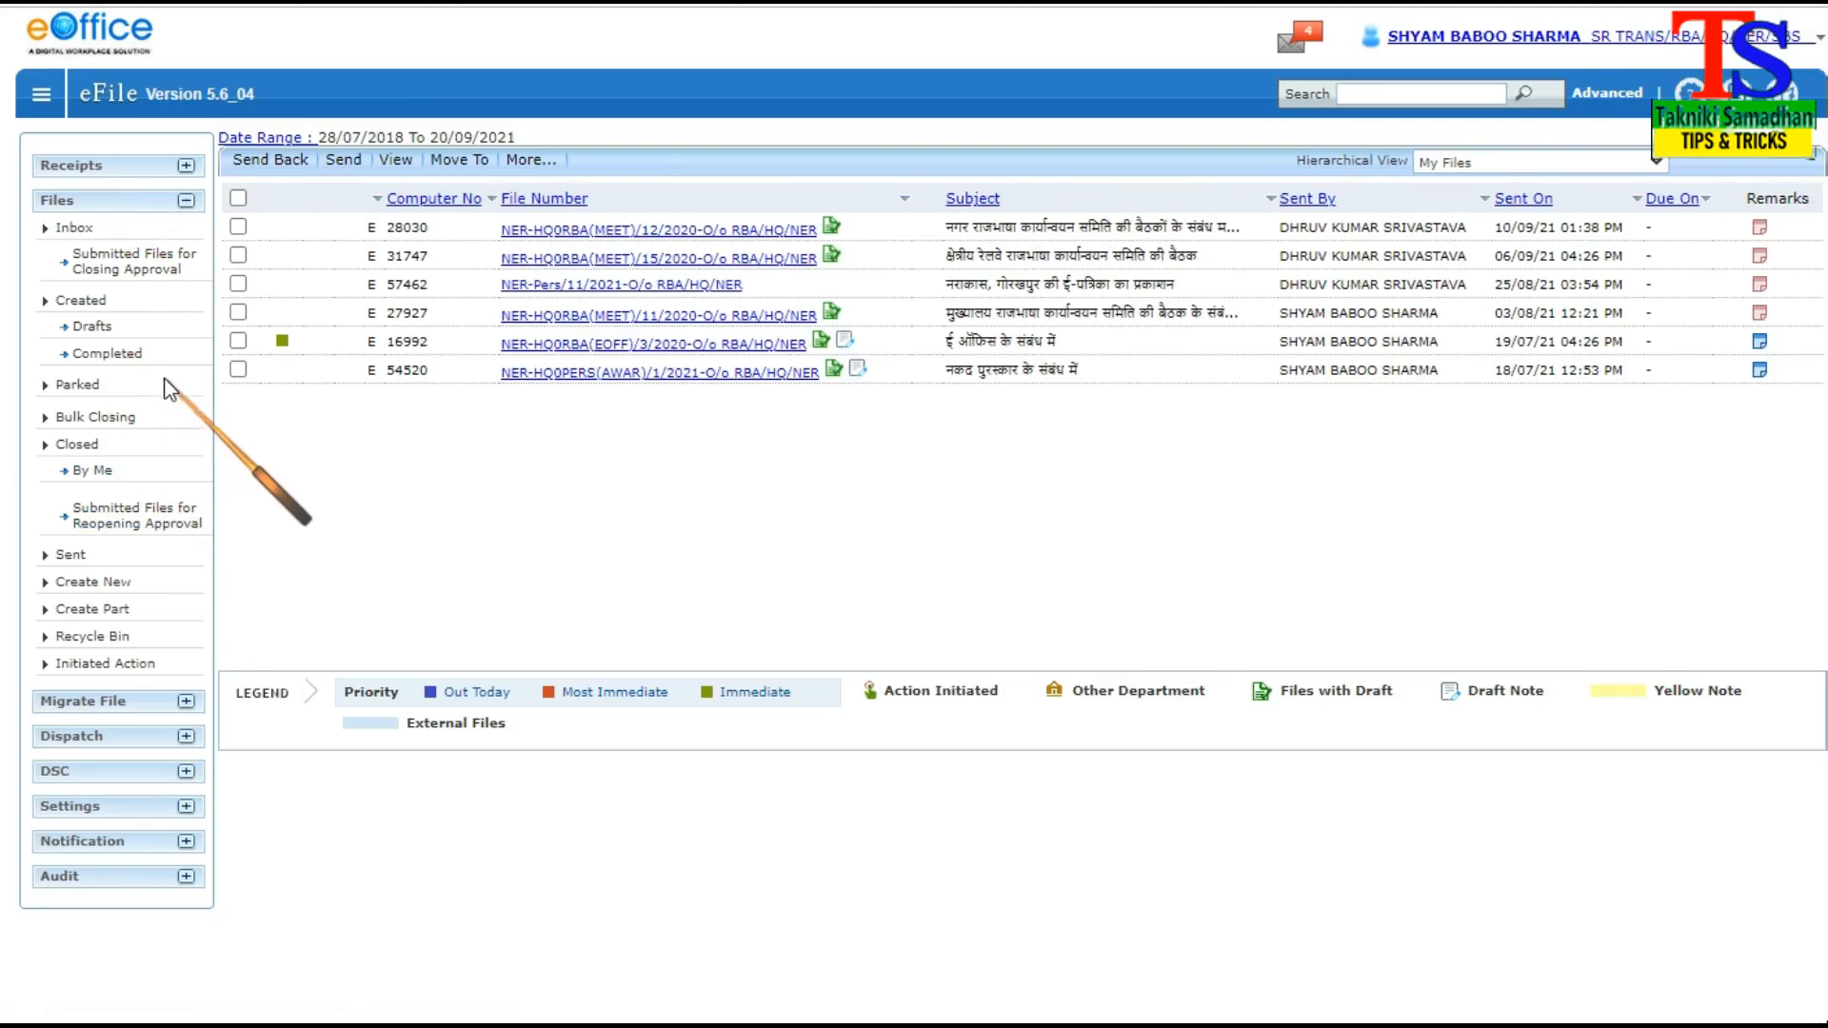
{"action": "left_click", "coordinate": [81, 558]}
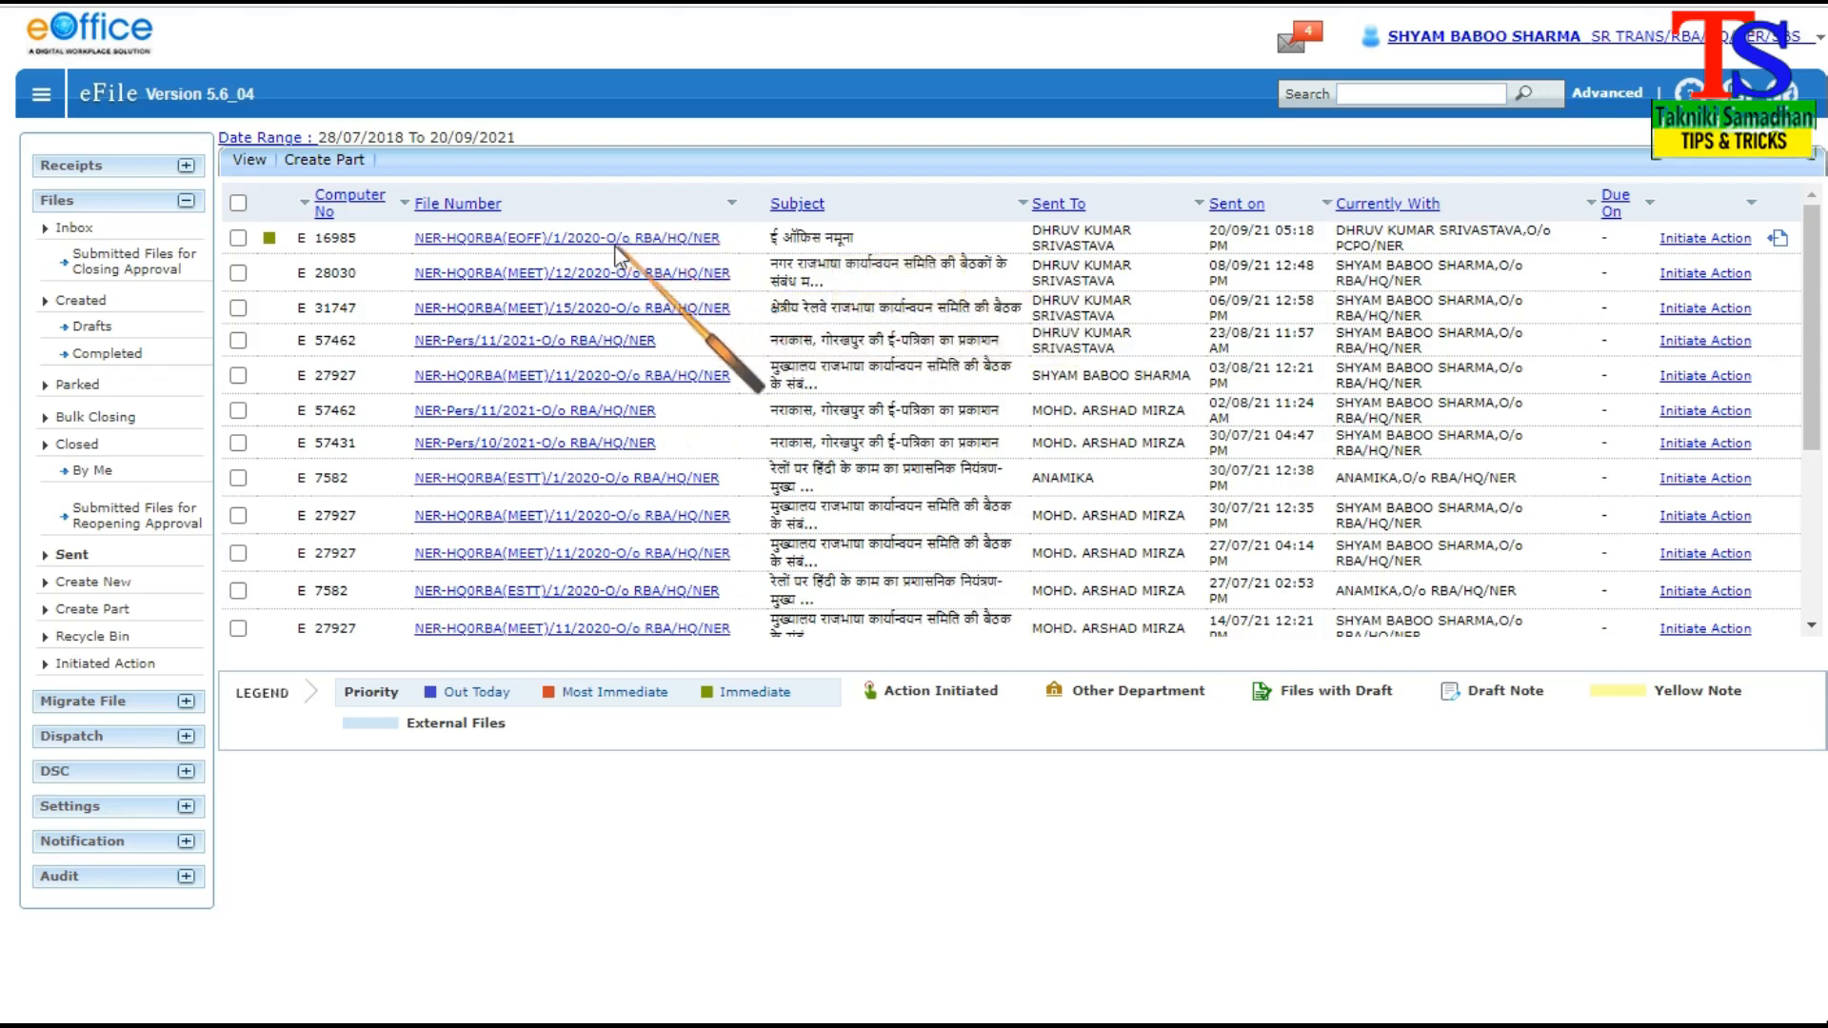
{"action": "left_click", "coordinate": [239, 240]}
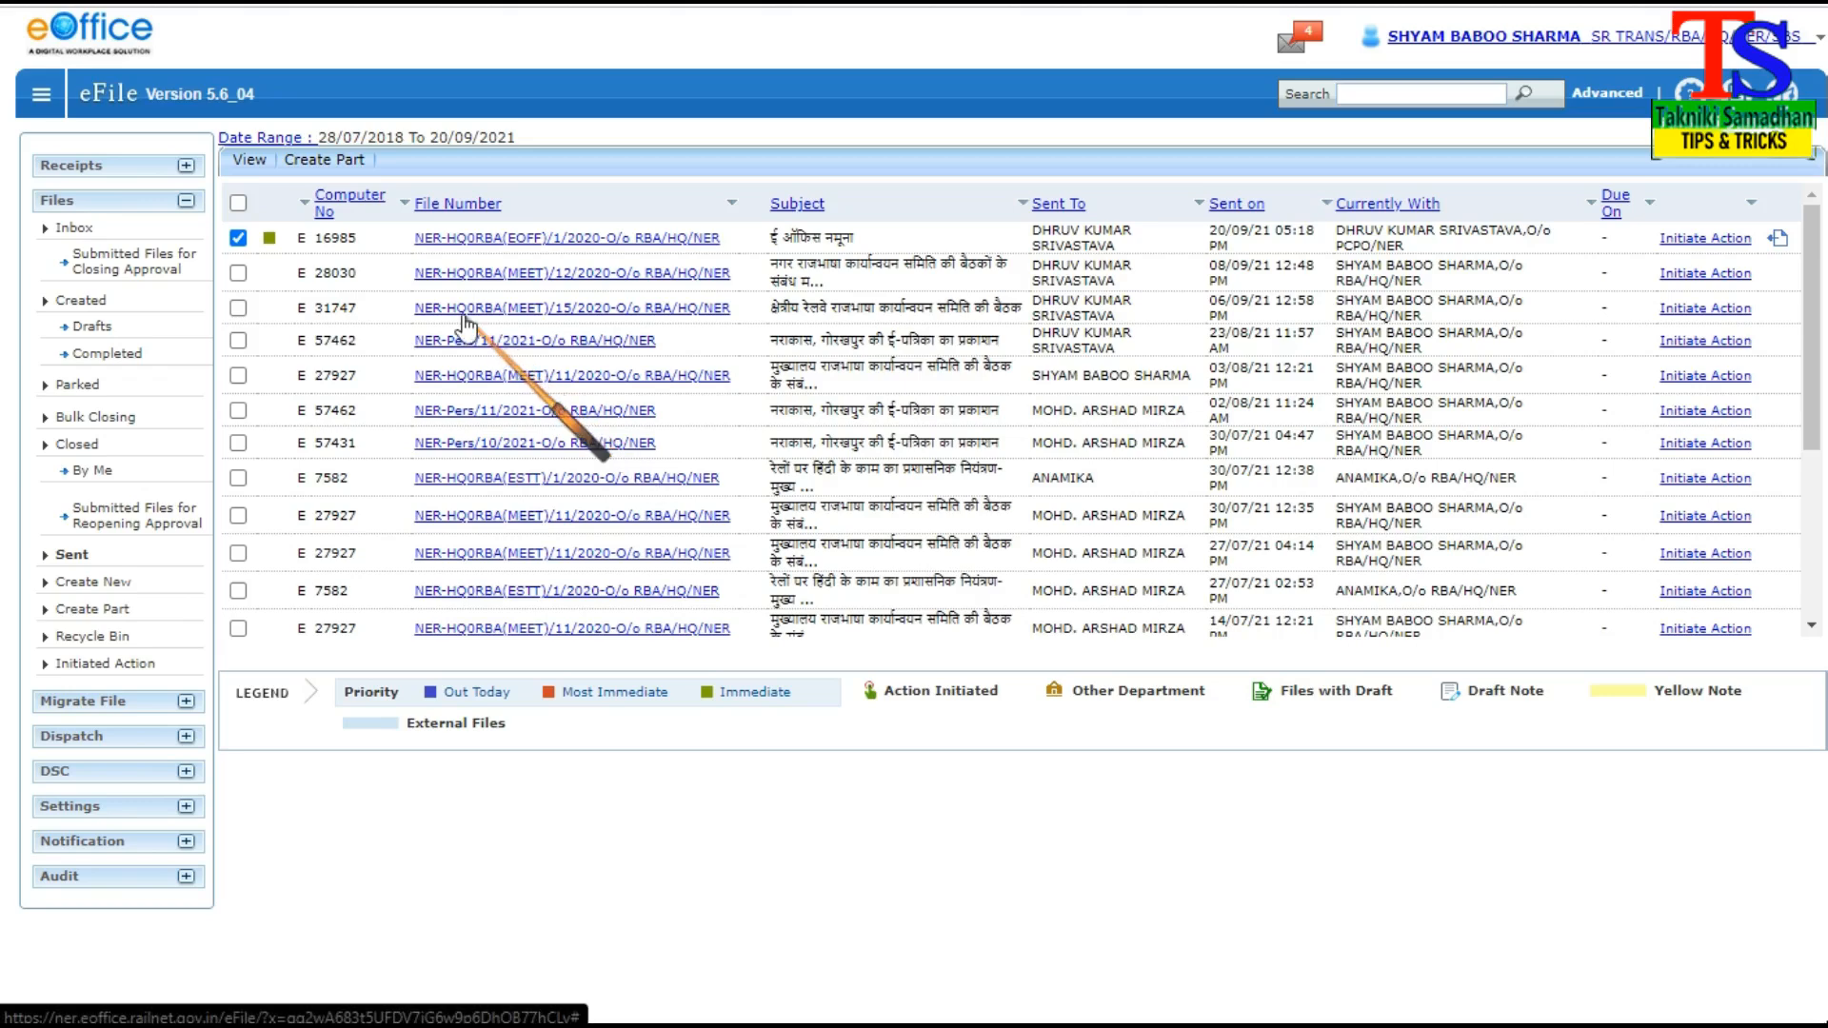
{"action": "left_click", "coordinate": [310, 162]}
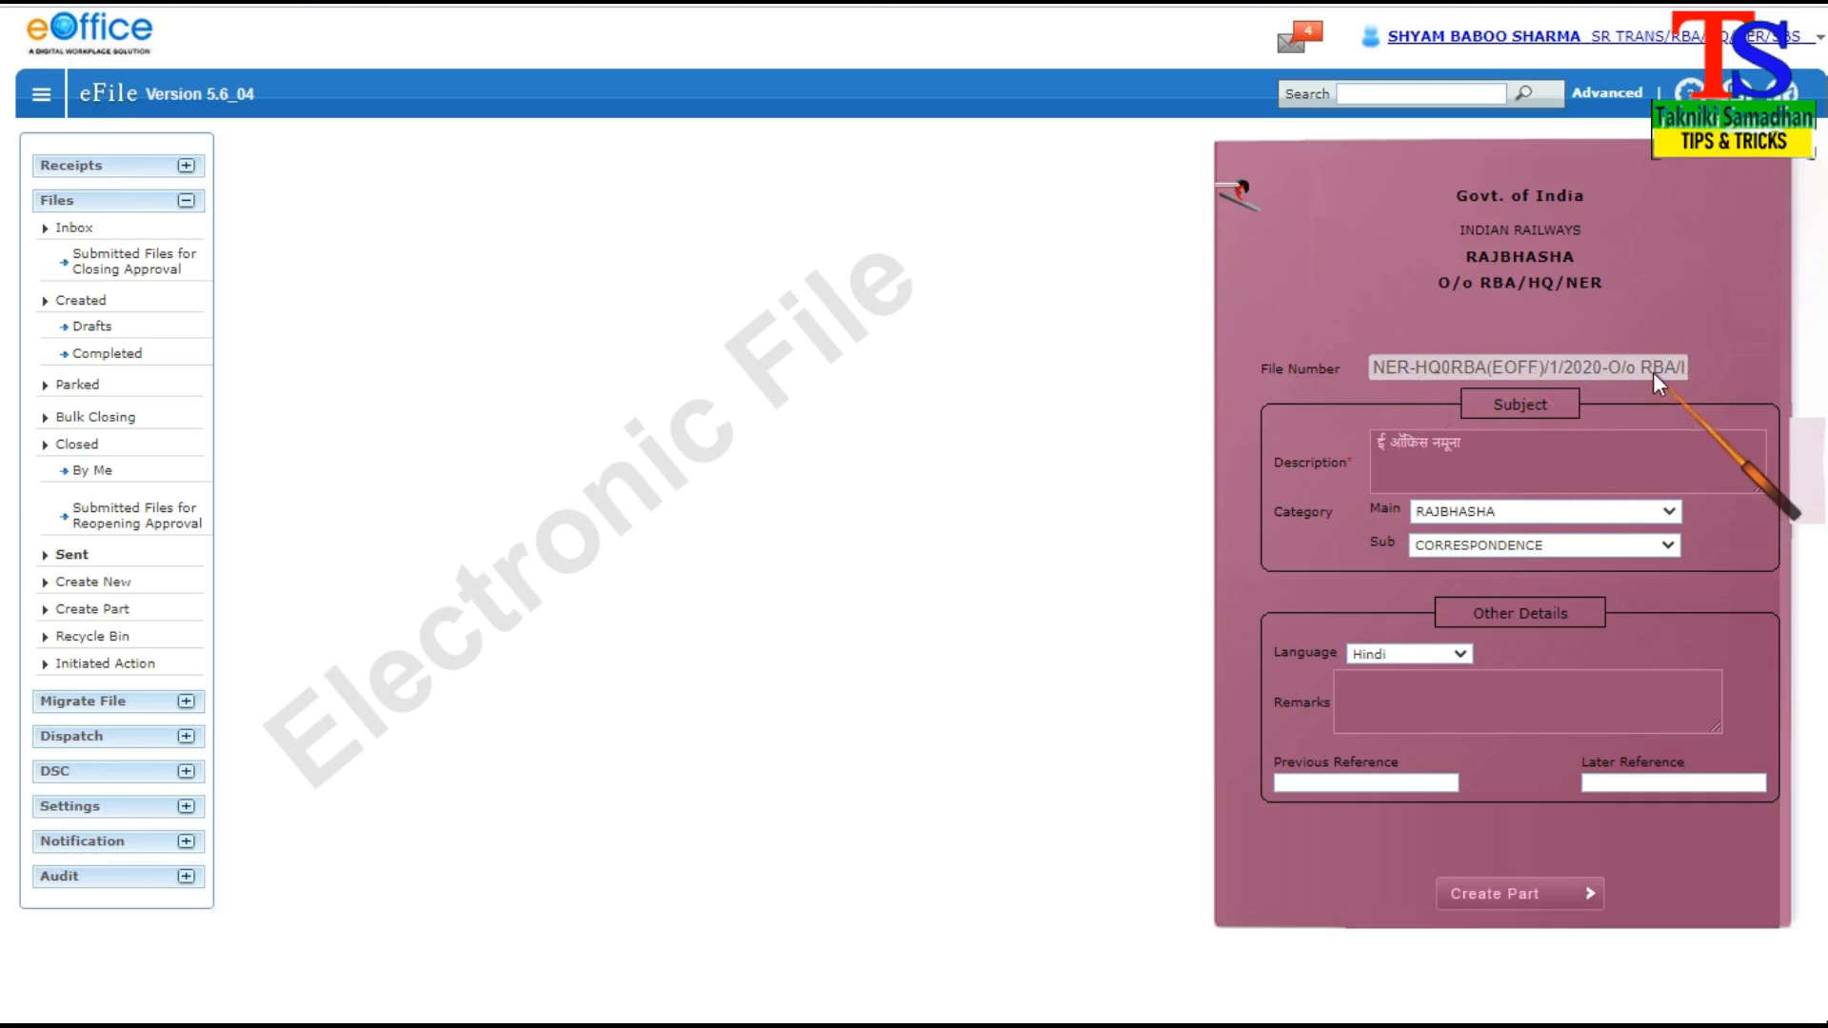
Append "(पार्ट फाइल)" to the subject "ई ऑफिस नमूना" and create the part file
{"action": "left_click", "coordinate": [1478, 443]}
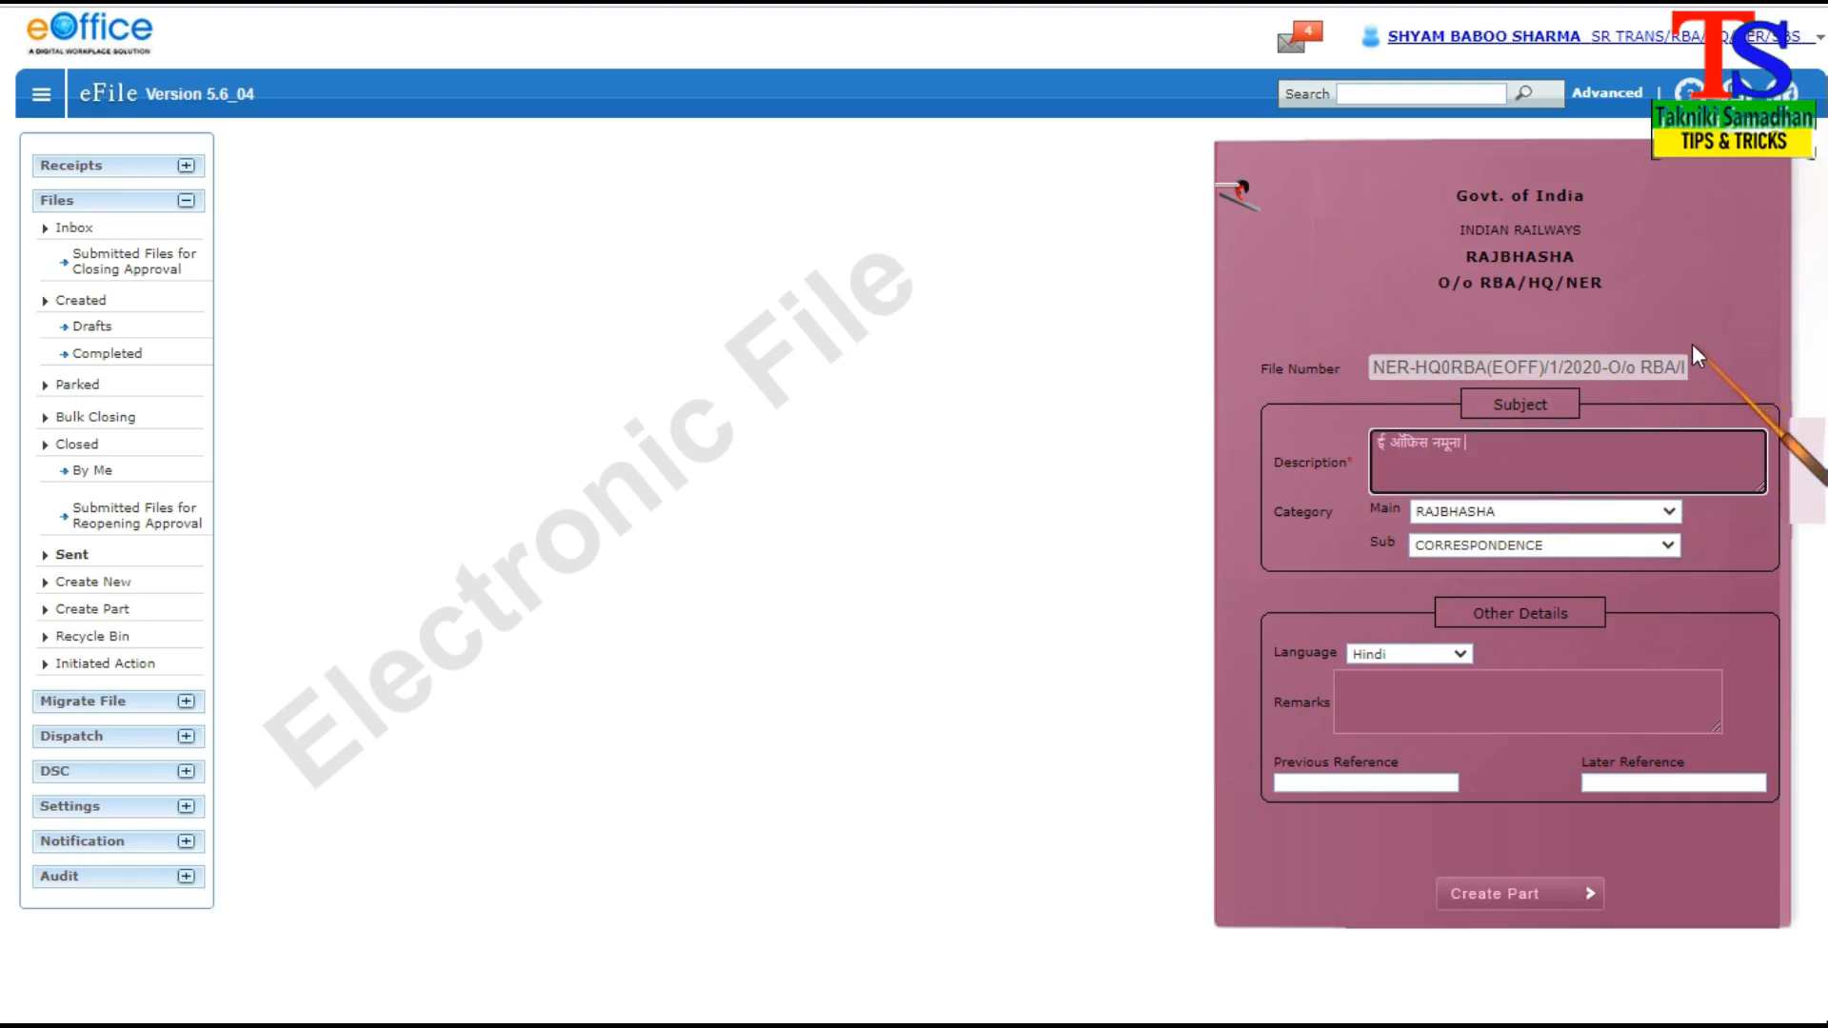
{"action": "type", "text": "(पार्"}
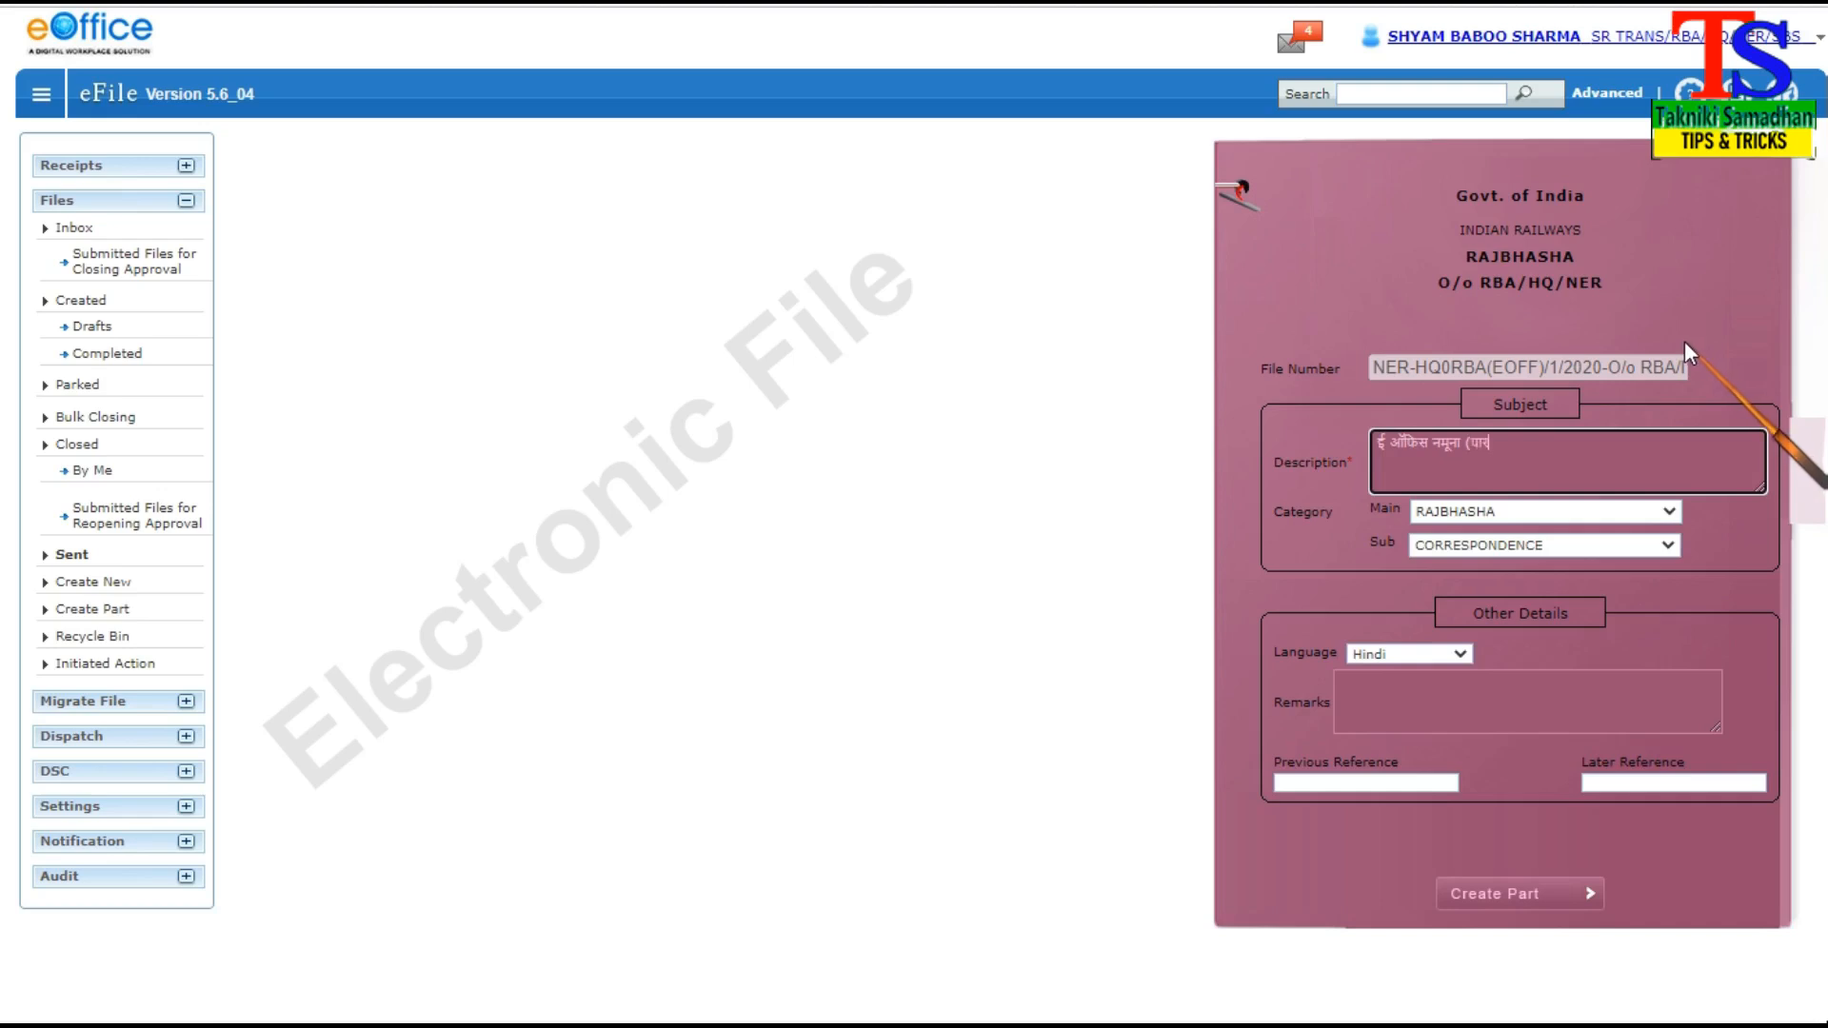
{"action": "type", "text": "ट फाइल)"}
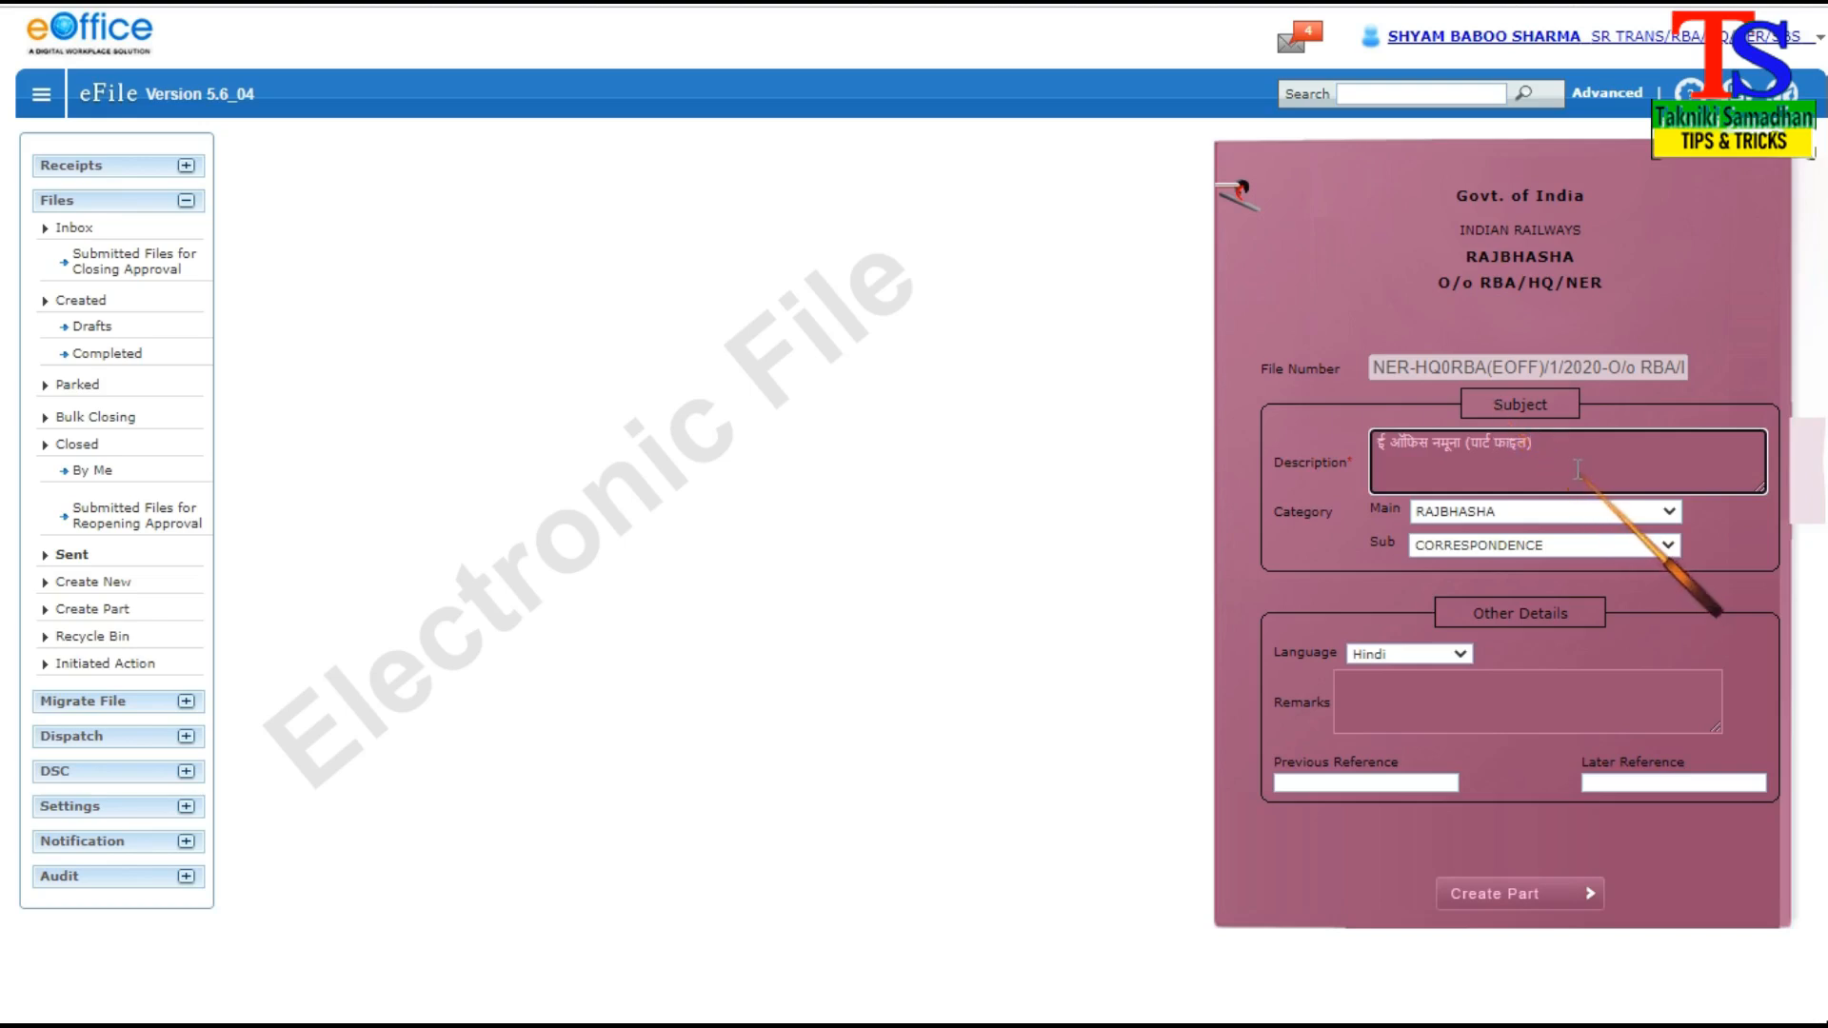
{"action": "left_click", "coordinate": [1494, 898]}
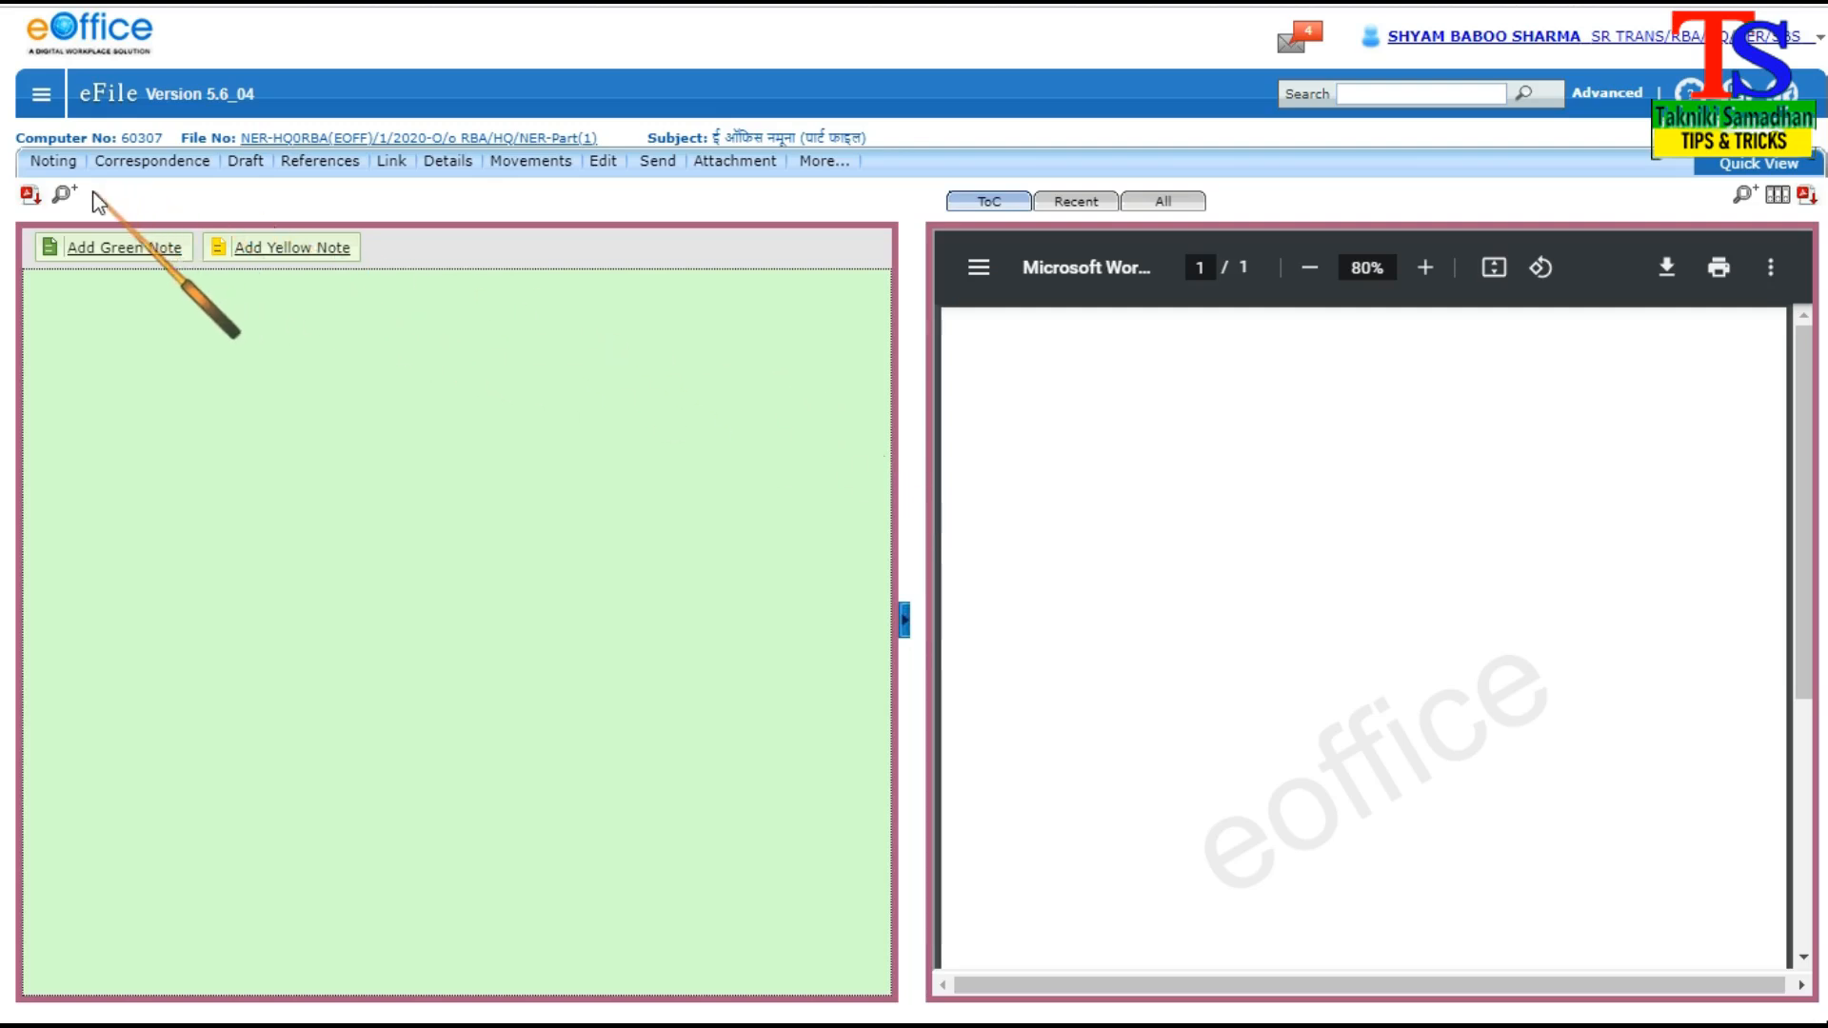
Pull back the sent file "ई ऑफिस नमूना" (computer no. 16985) with the remark "डेमो वर्जन"
{"action": "mouse_move", "coordinate": [281, 169]}
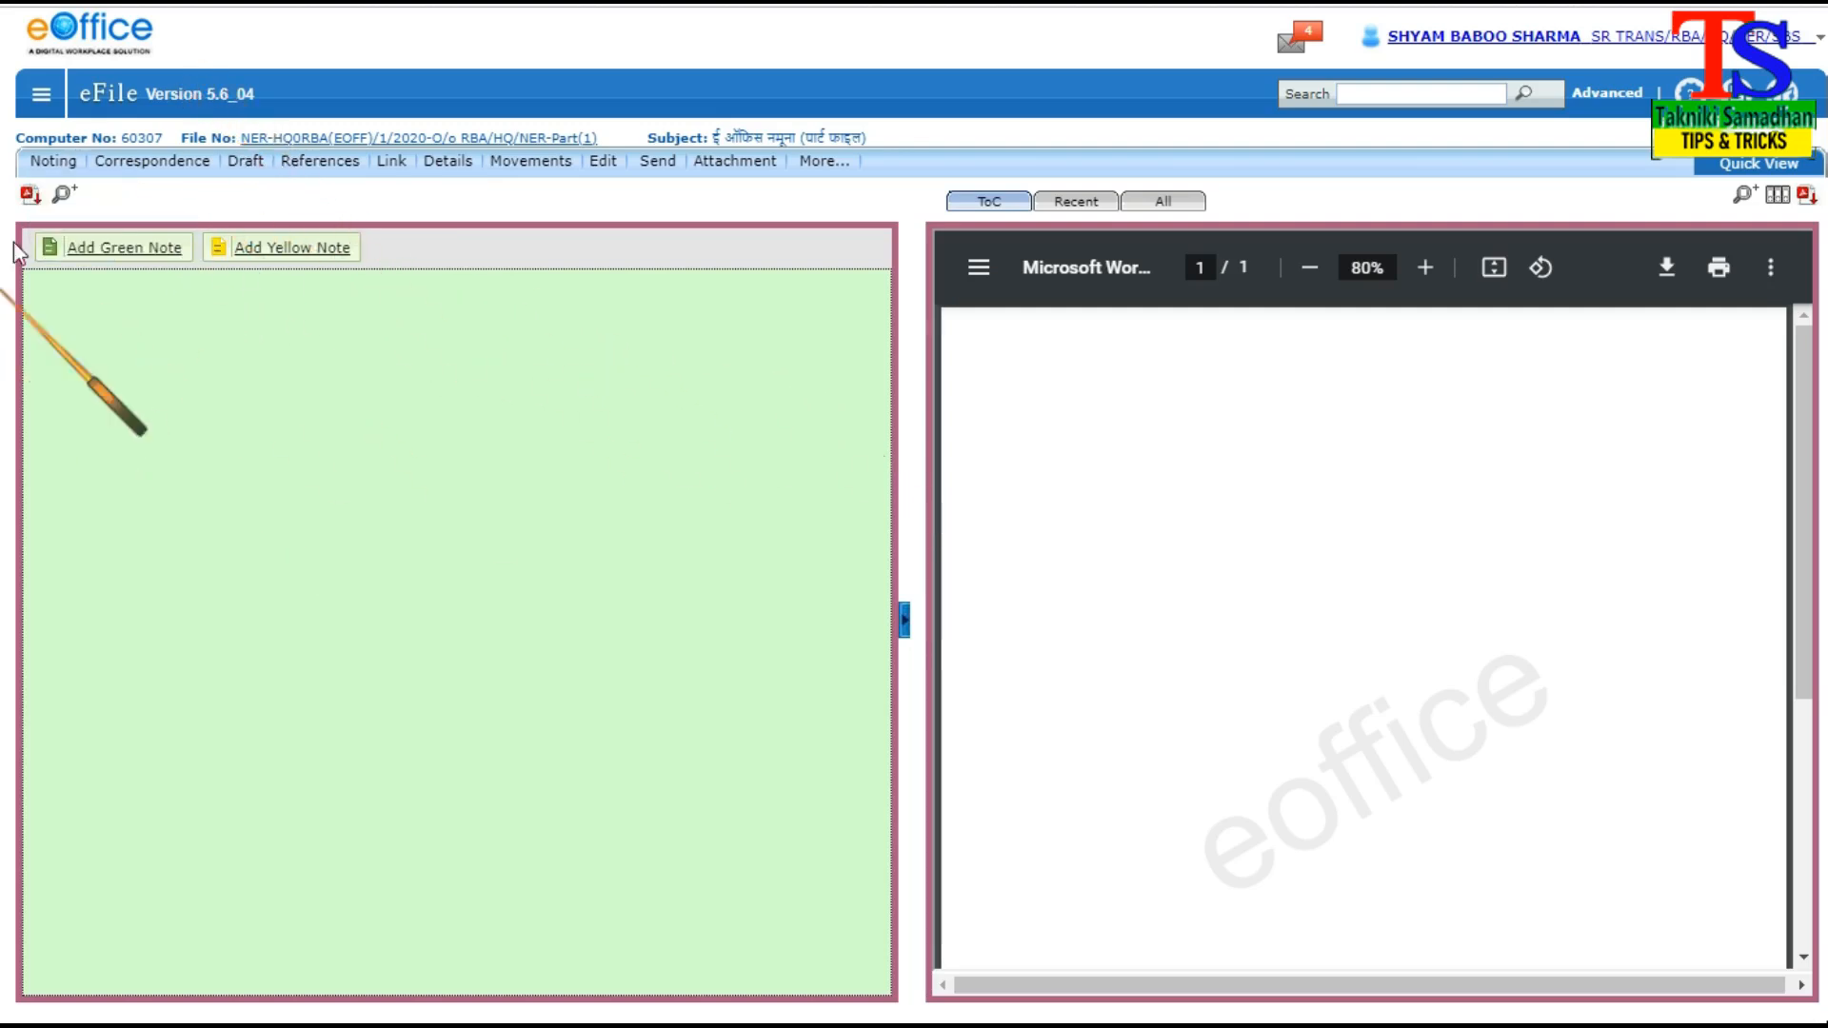
{"action": "left_click", "coordinate": [40, 95]}
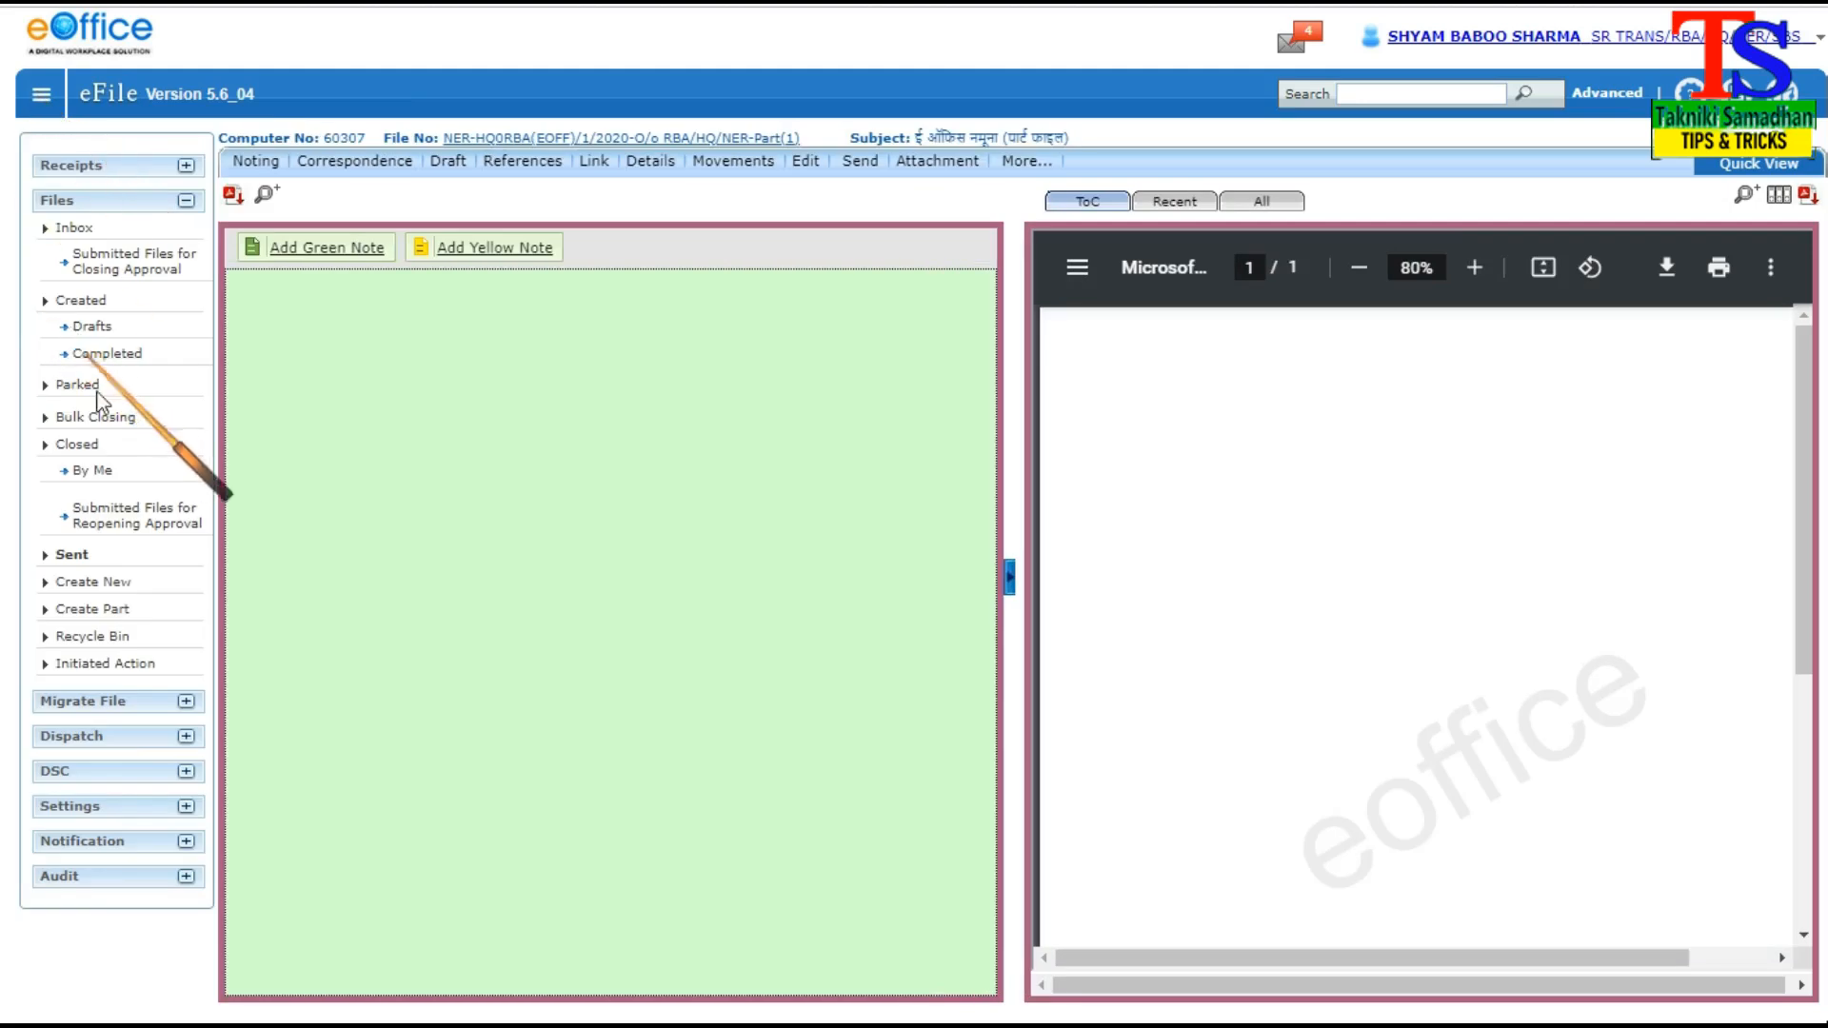
{"action": "left_click", "coordinate": [73, 556]}
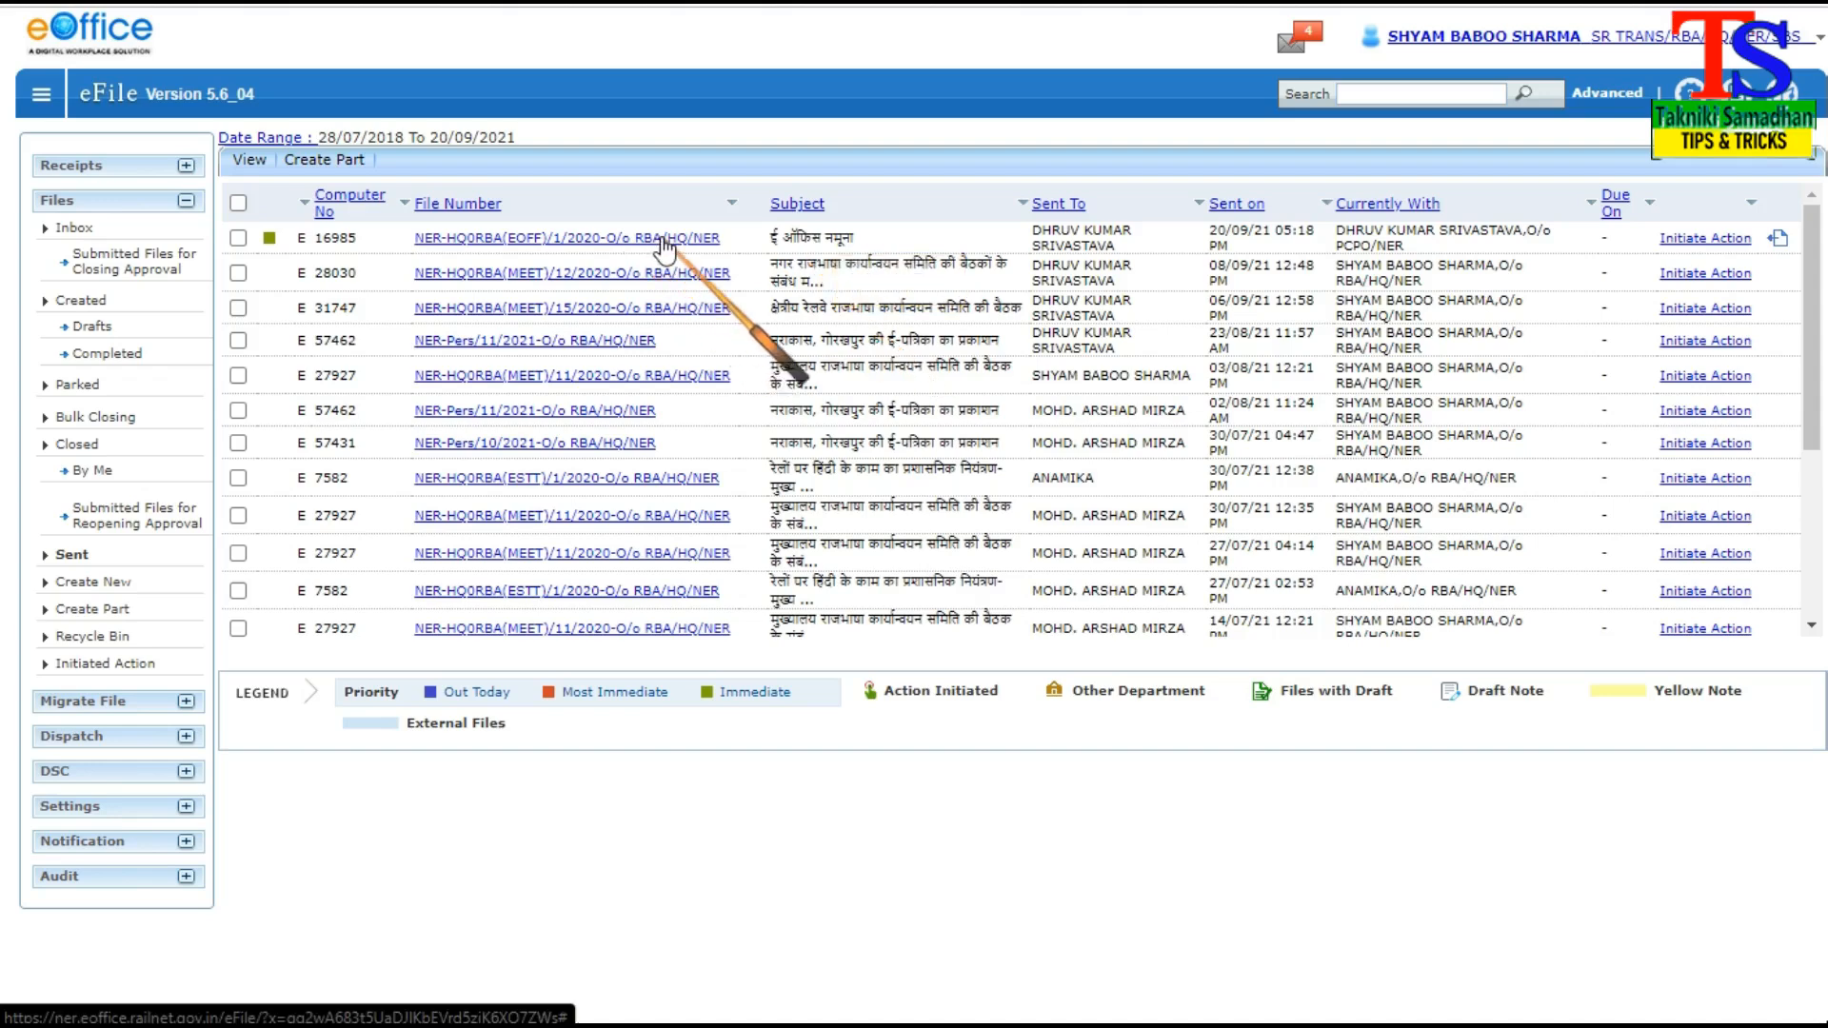
{"action": "left_click", "coordinate": [1779, 240]}
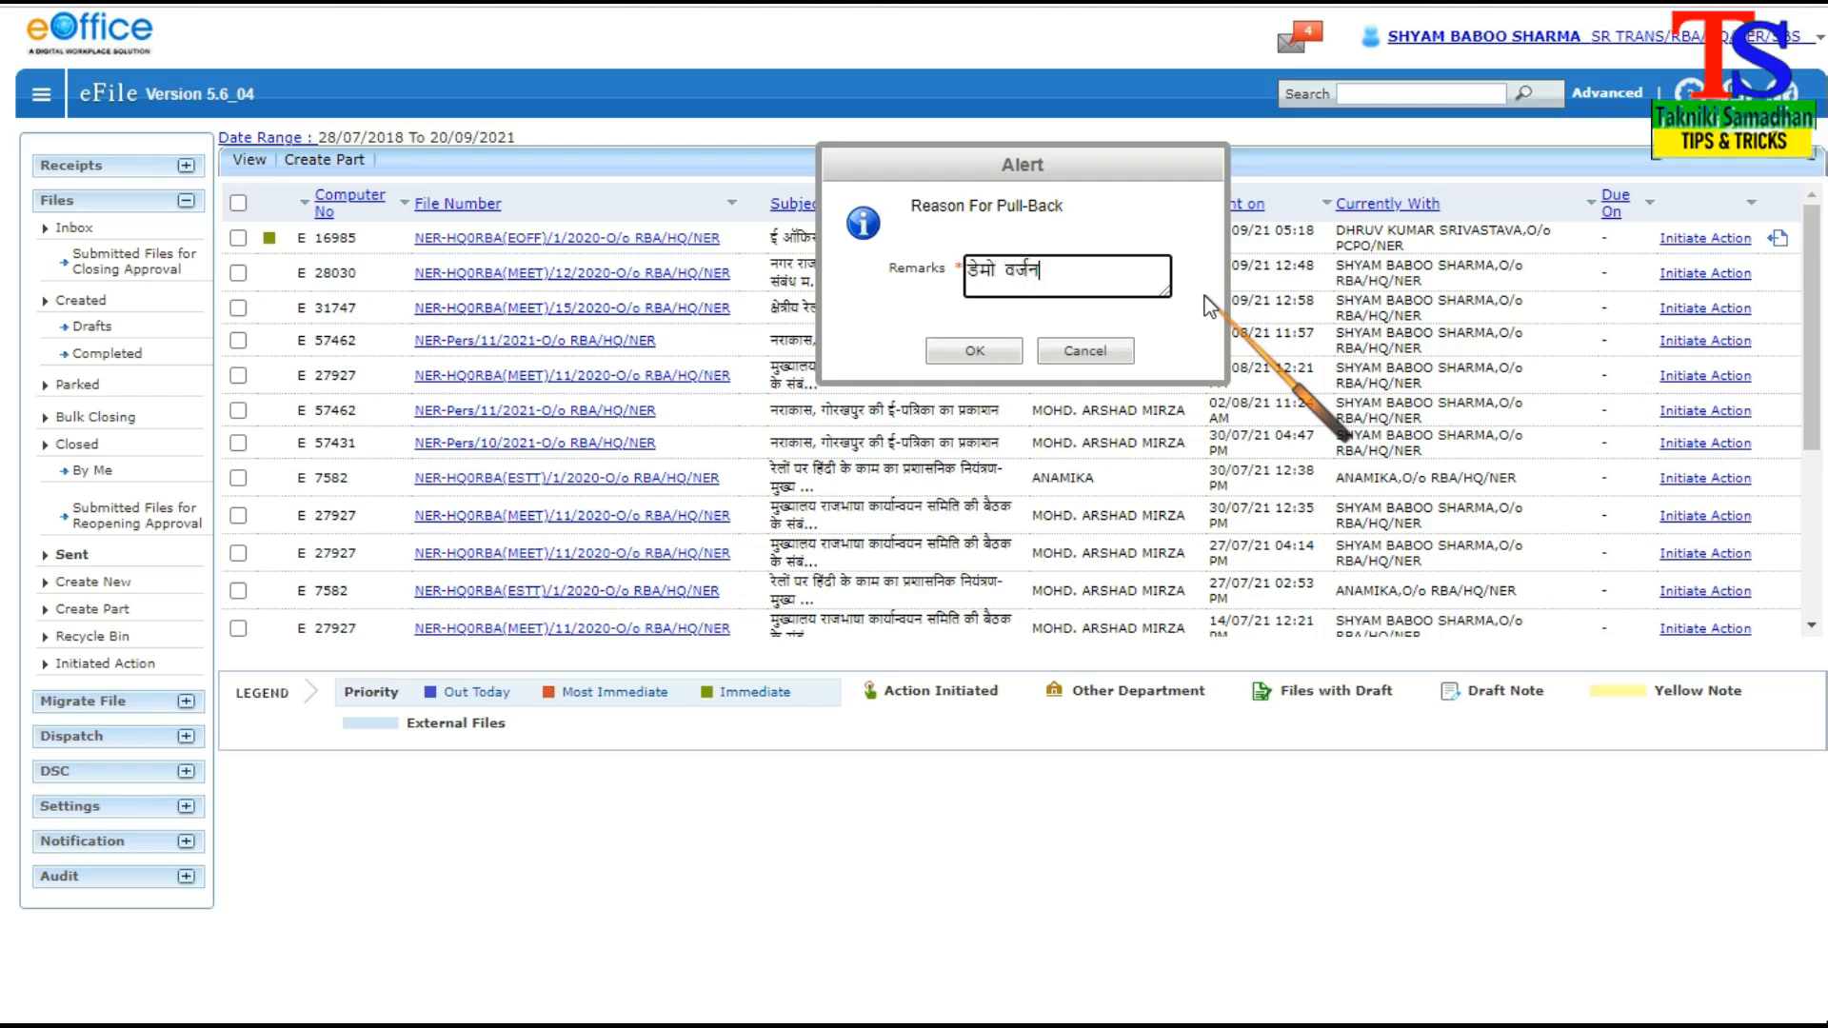
{"action": "left_click", "coordinate": [974, 350]}
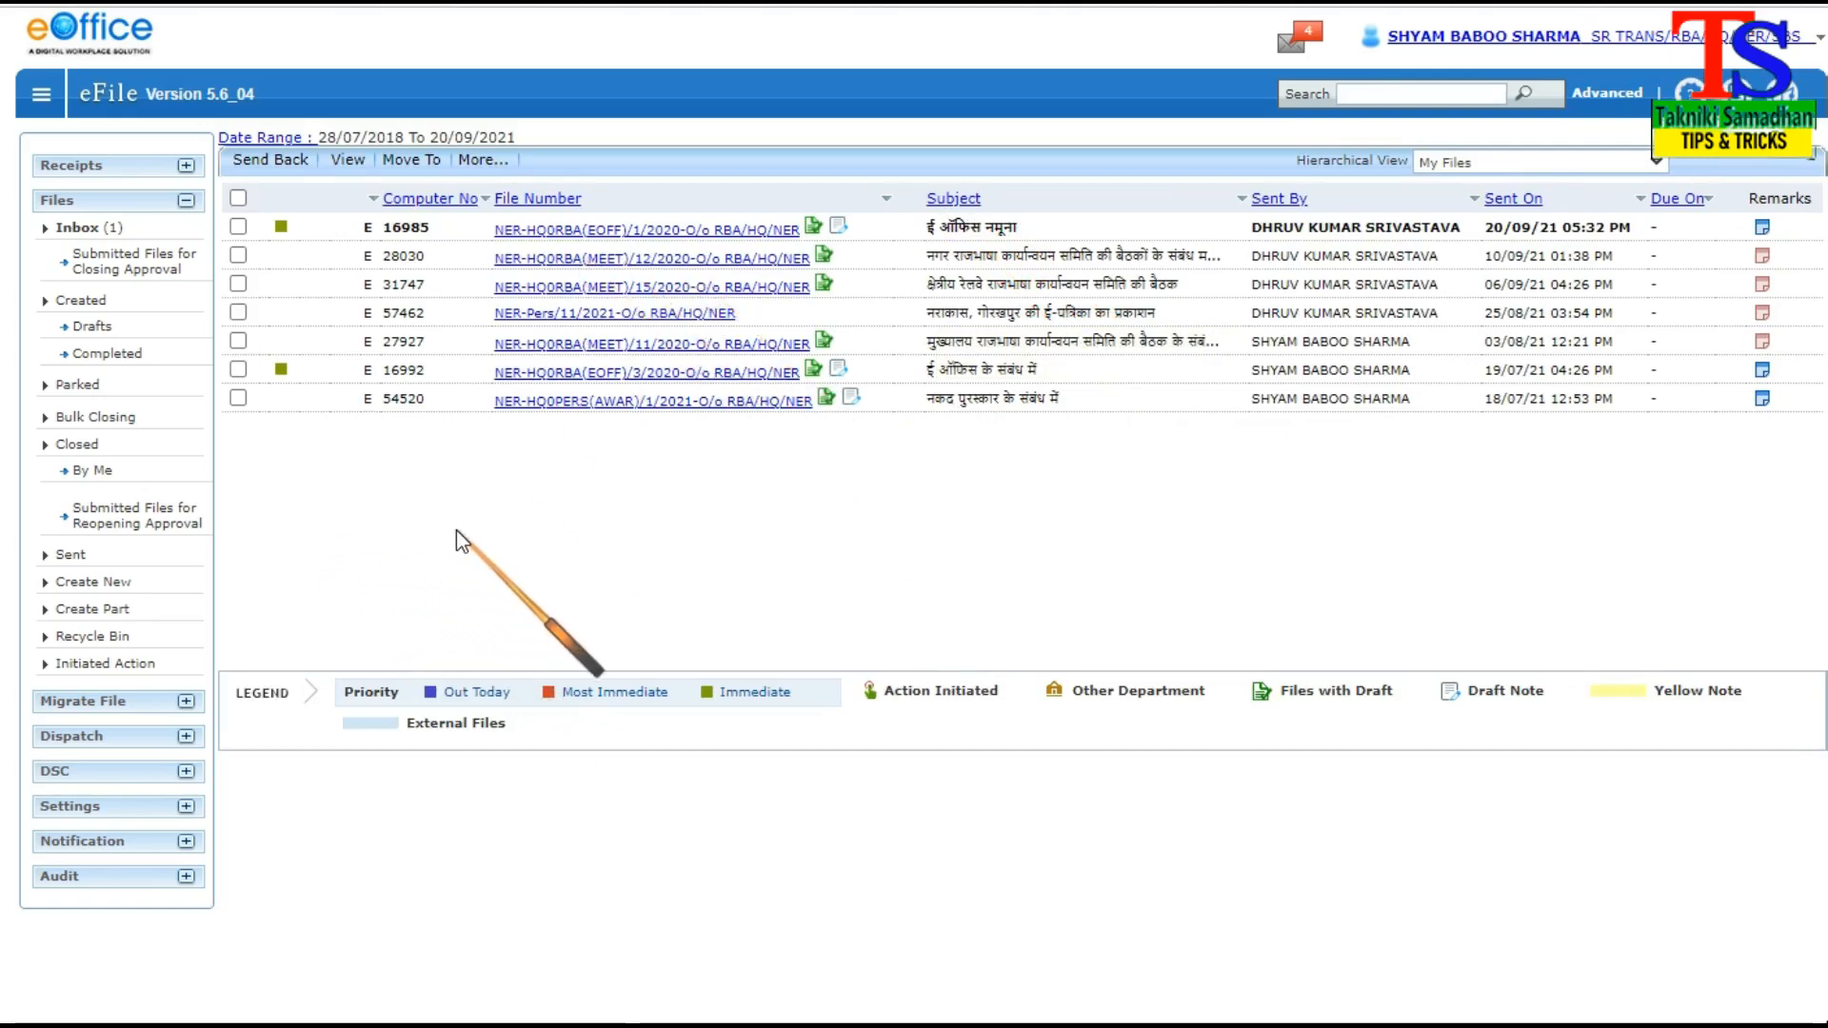
Check the completed files list and open the pulled-back file "ई ऑफिस नमूना" from the inbox with all its correspondence displayed
{"action": "left_click", "coordinate": [106, 360]}
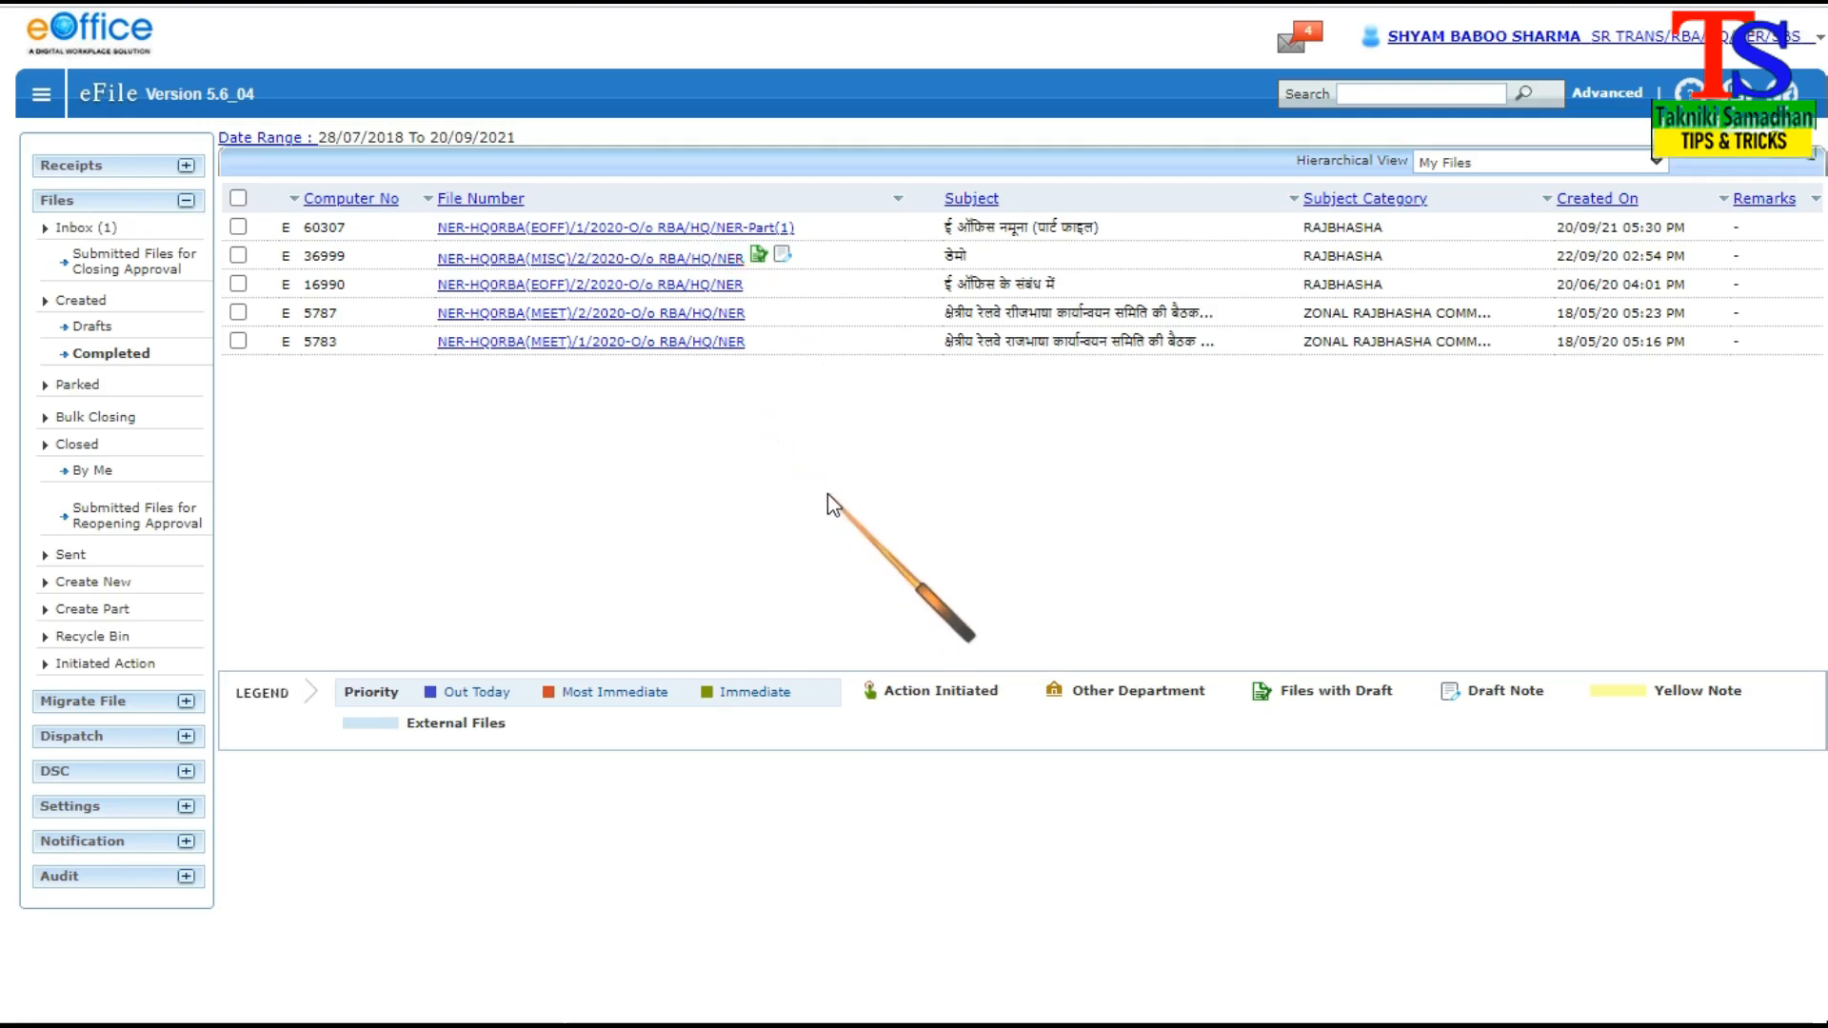
{"action": "left_click", "coordinate": [59, 229]}
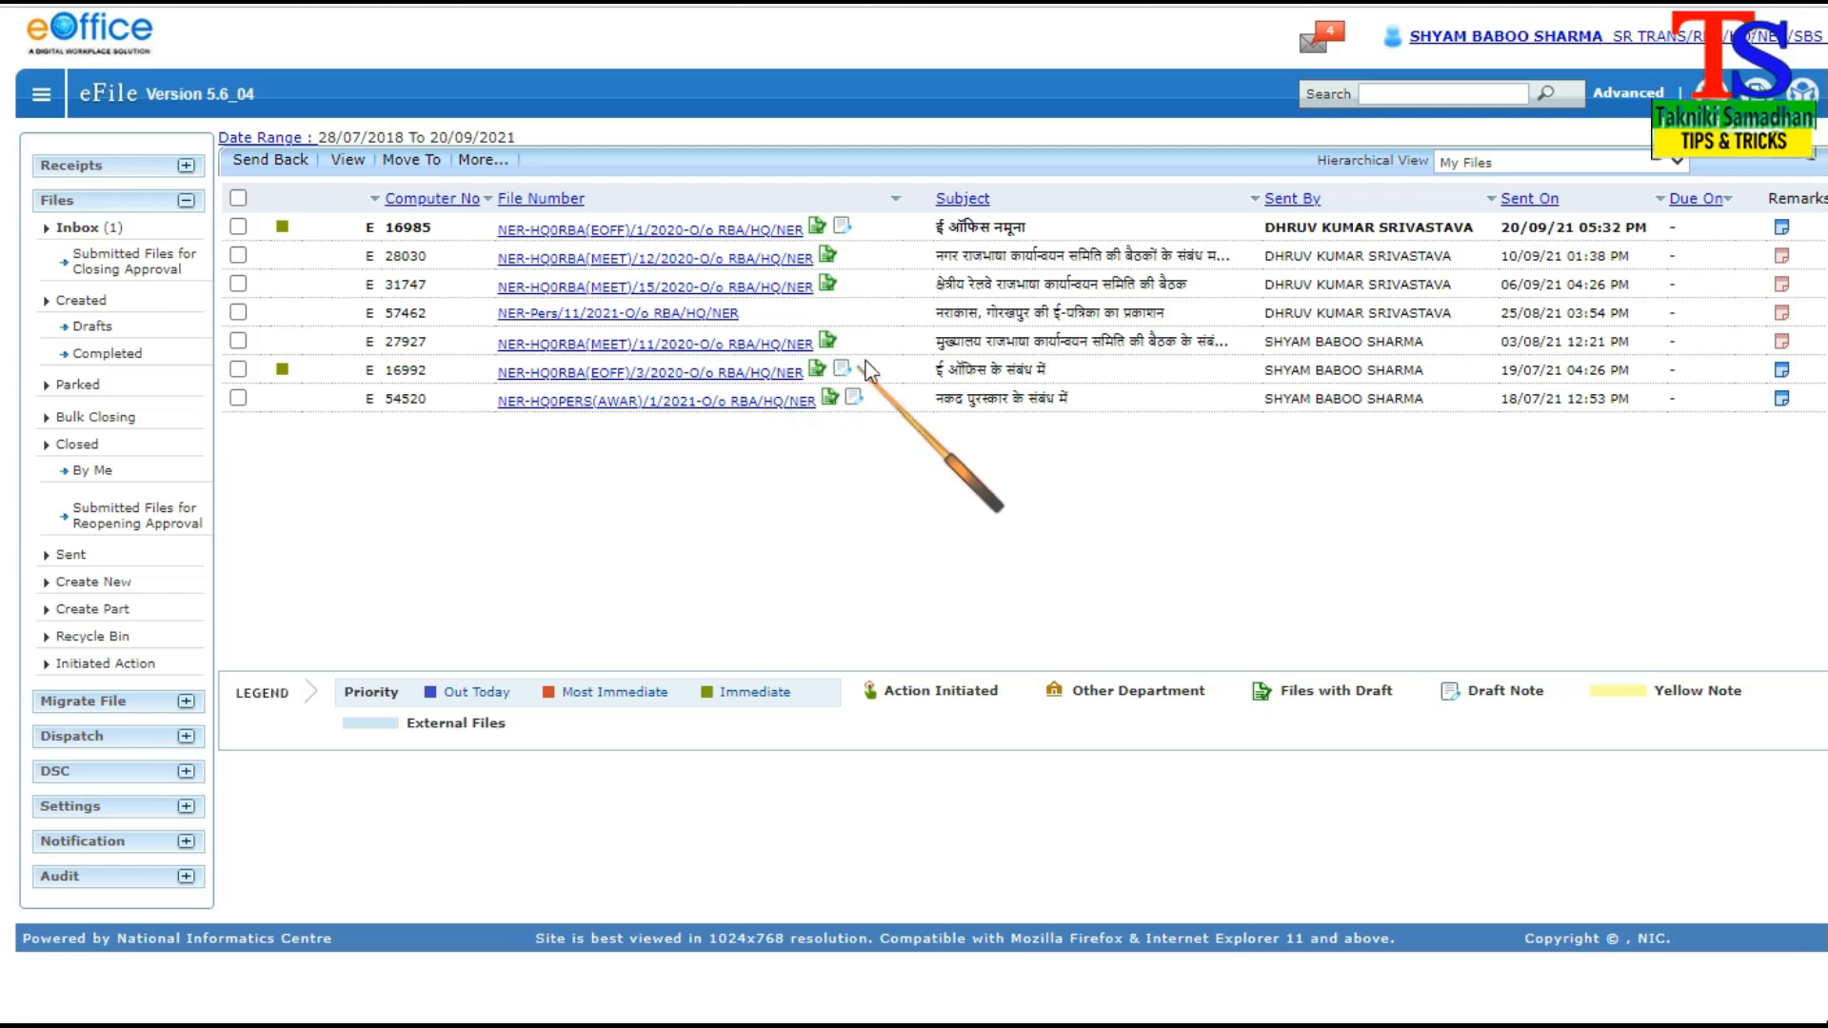
{"action": "left_click", "coordinate": [689, 234]}
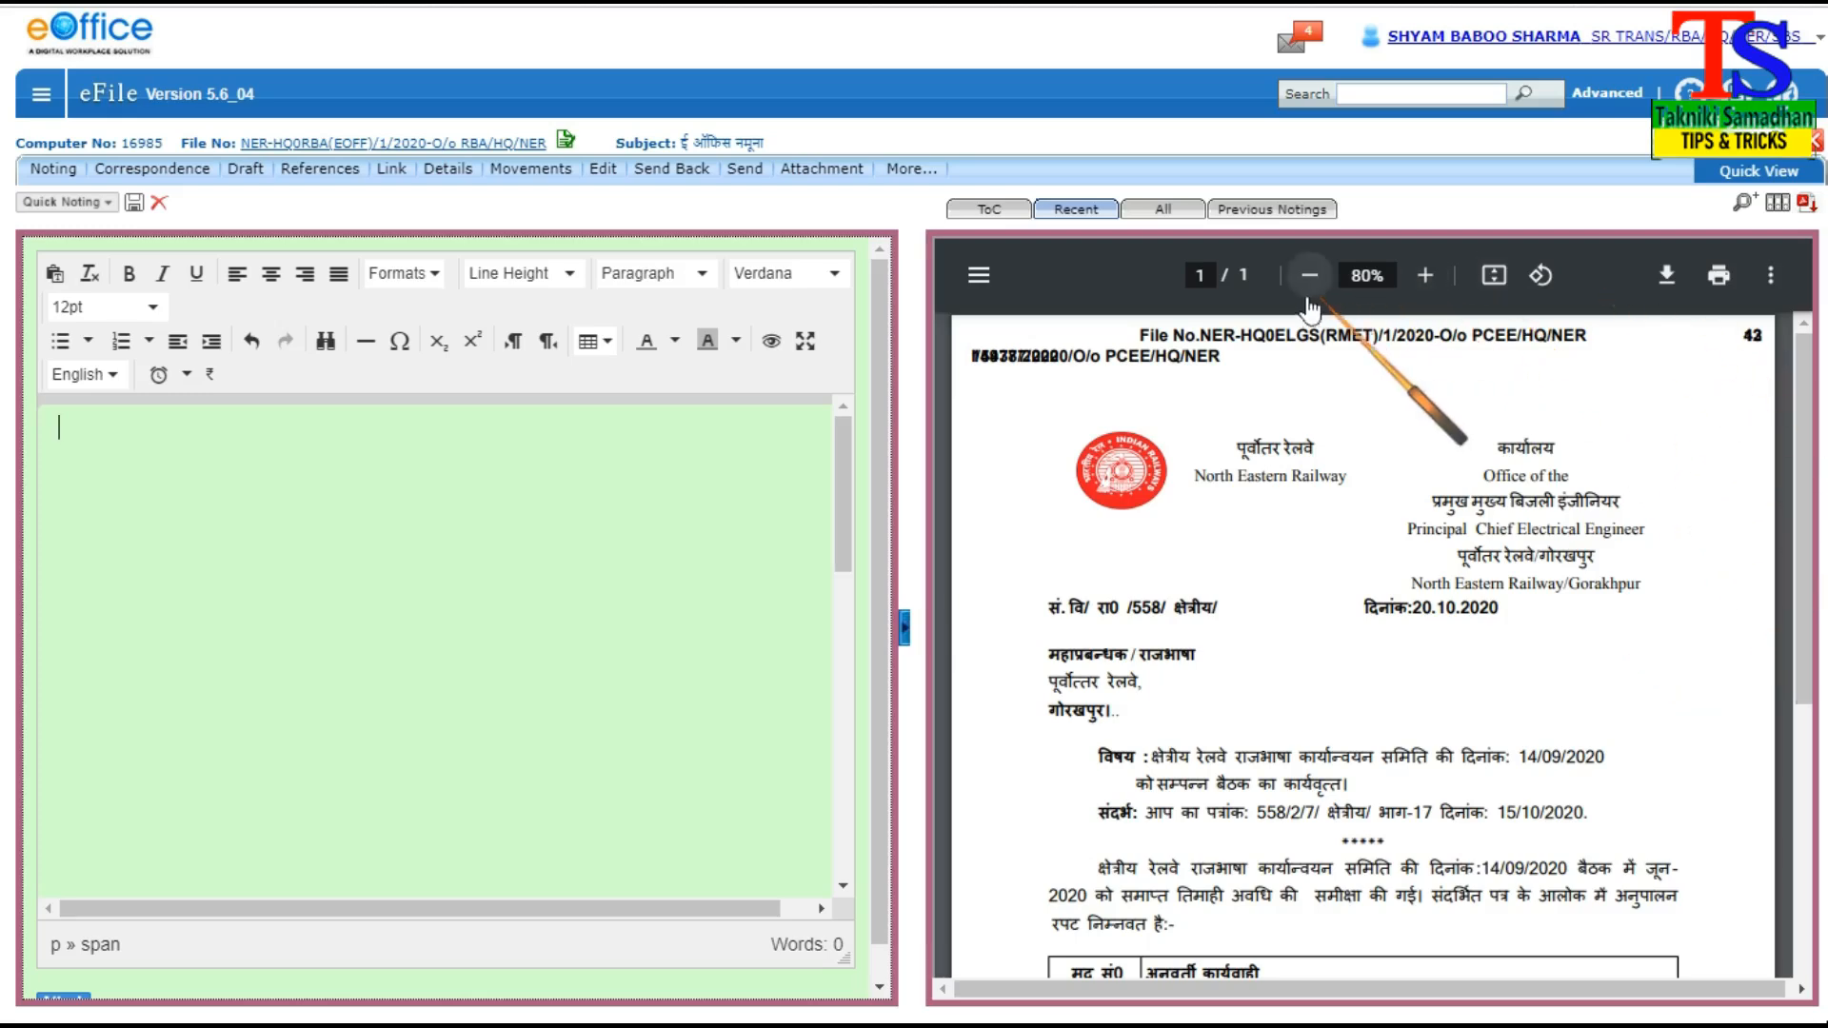
{"action": "left_click", "coordinate": [1164, 207]}
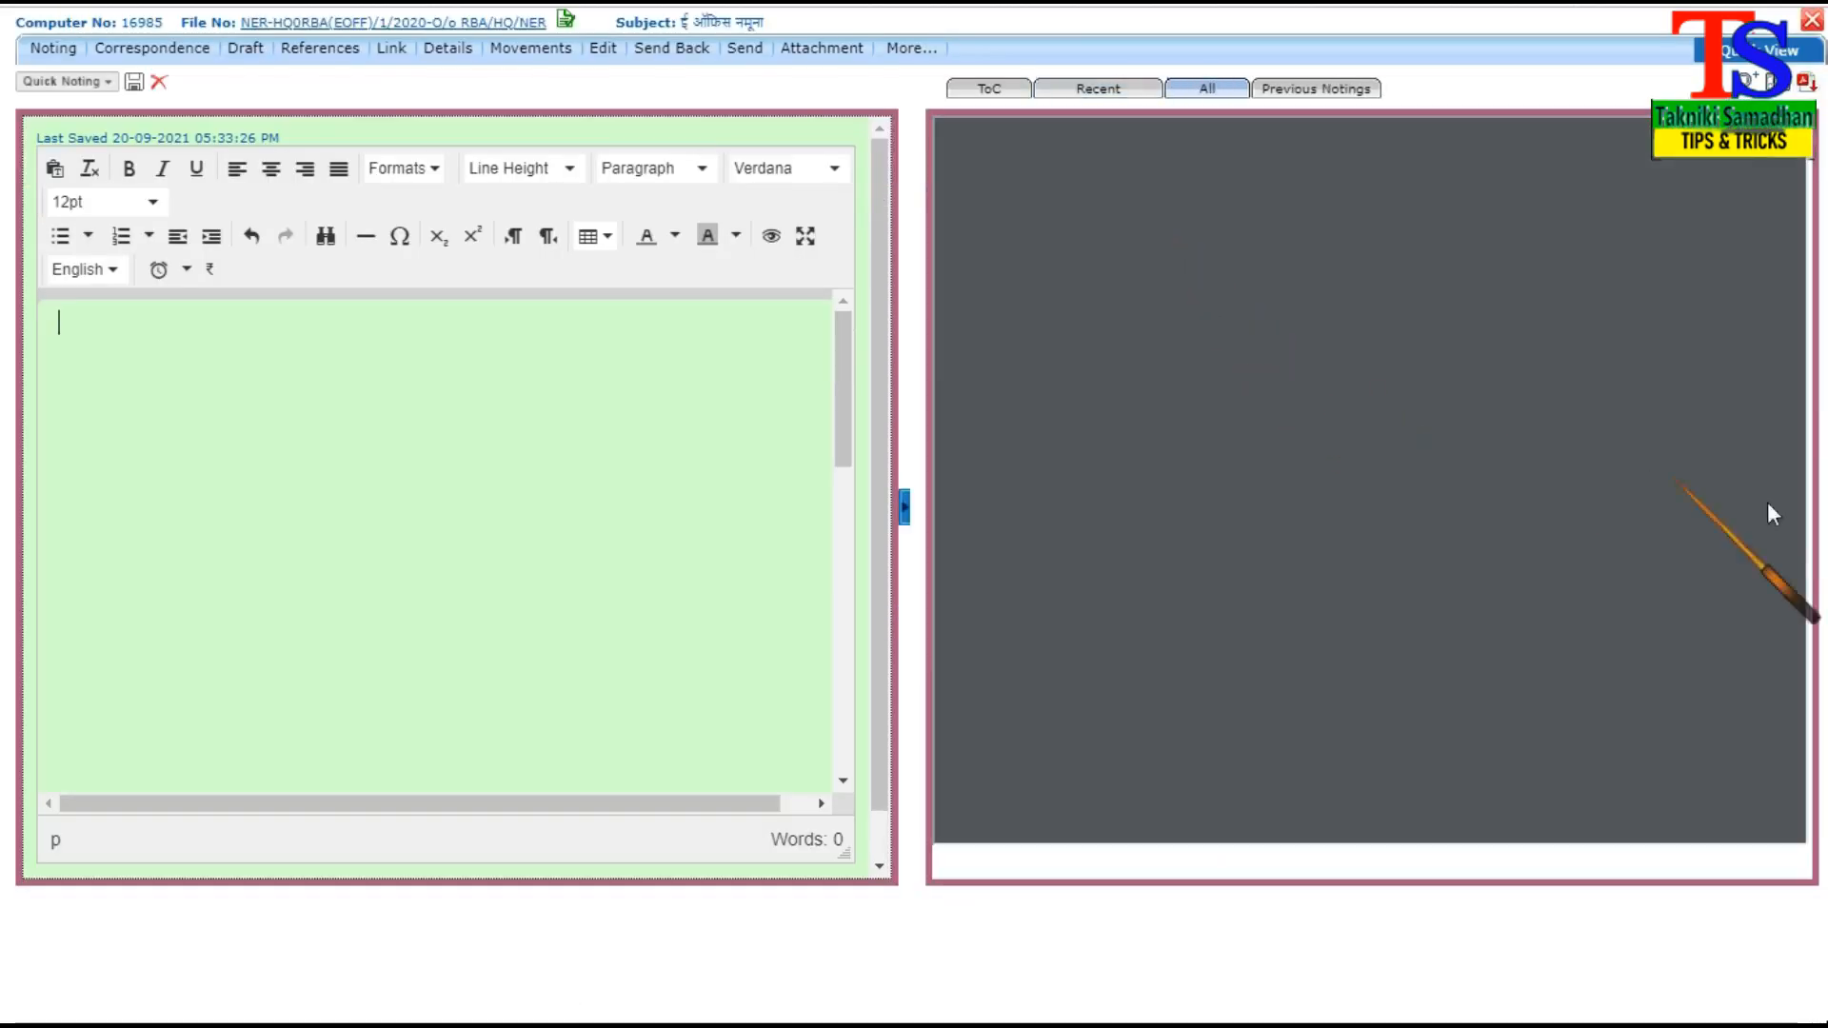
Examine the first page of the file's correspondence PDF, enlarged to 67%
{"action": "left_click_drag", "start_coordinate": [1795, 792], "coordinate": [1748, 202]}
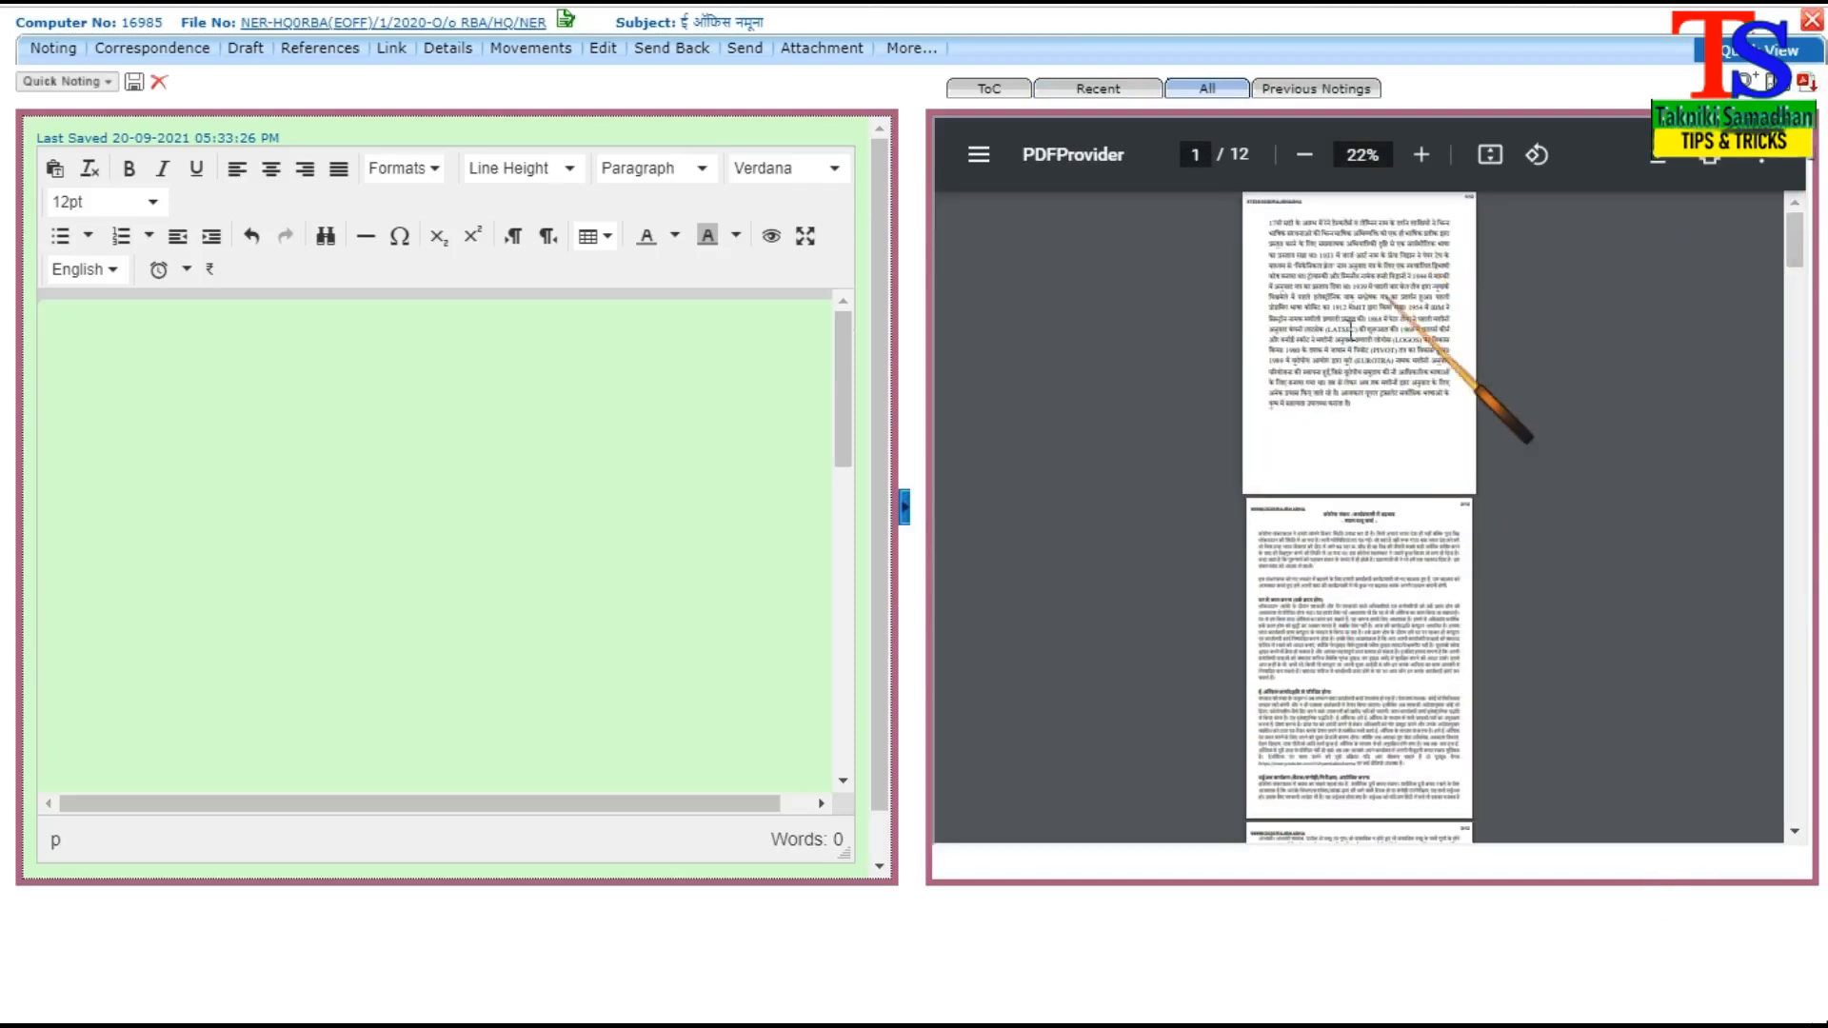
{"action": "left_click", "coordinate": [1422, 155]}
{"action": "left_click", "coordinate": [1422, 155]}
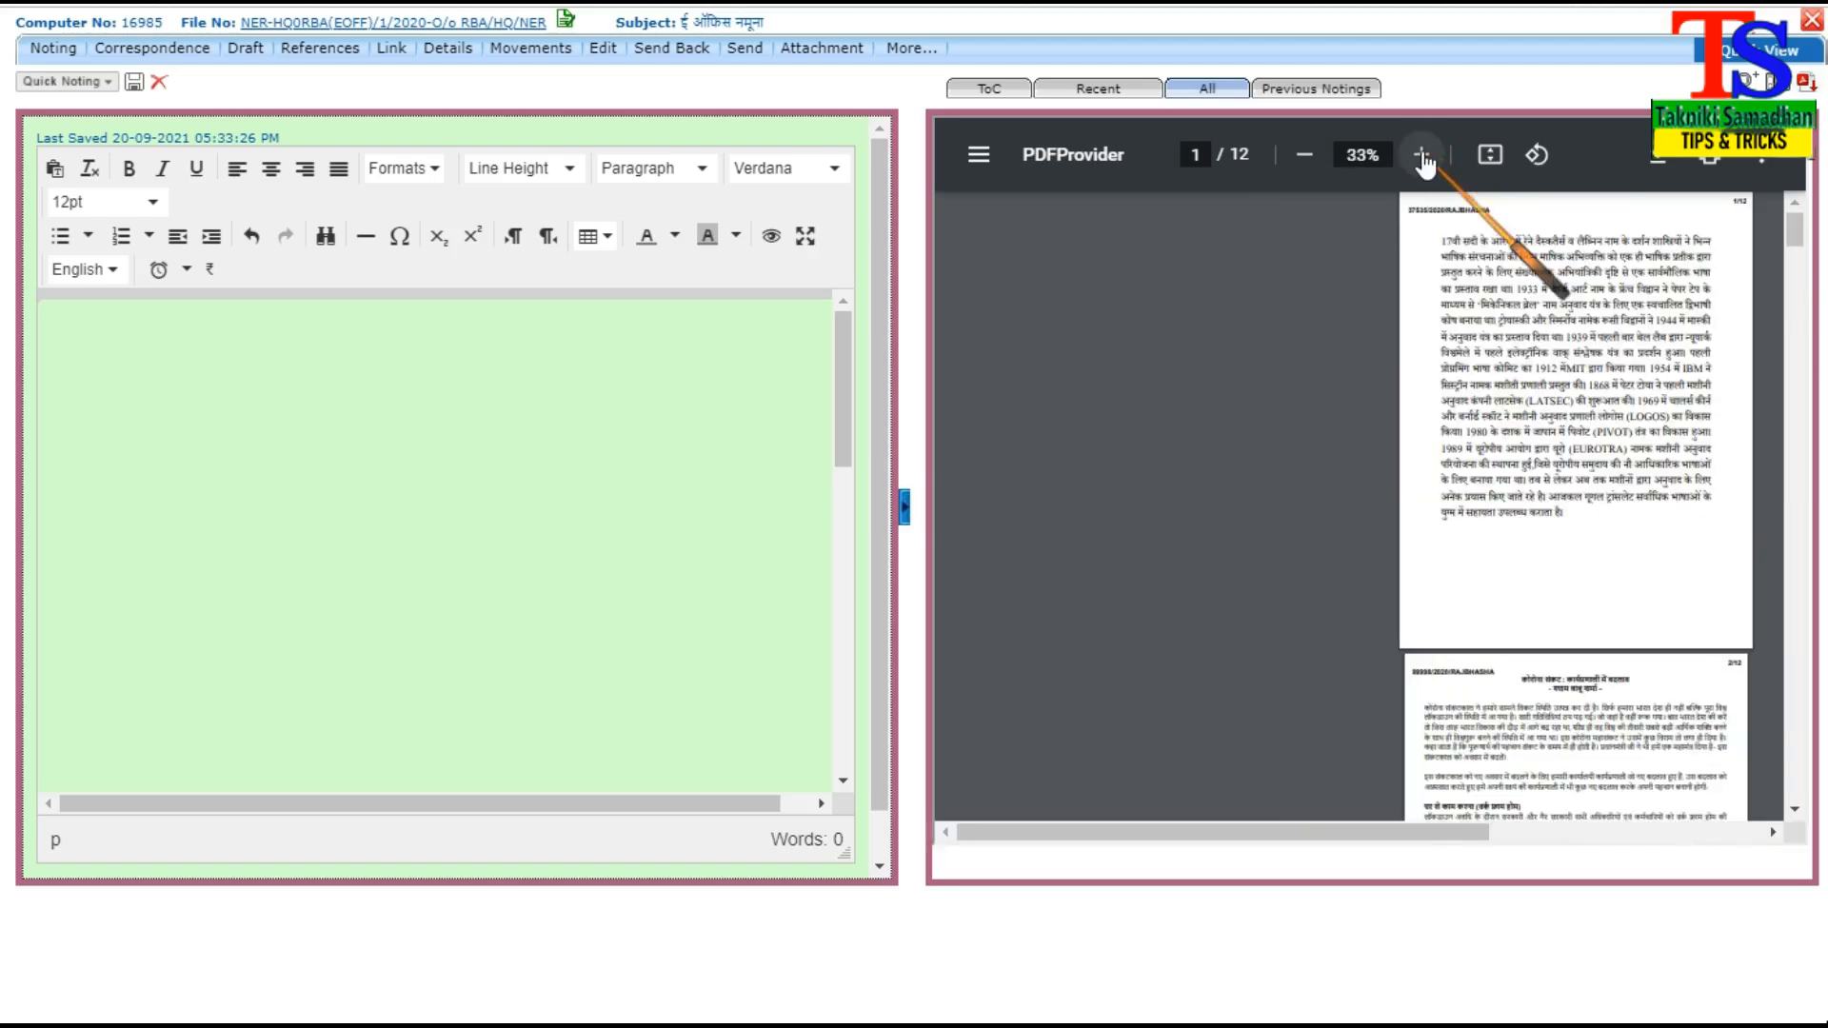
{"action": "left_click", "coordinate": [1422, 155]}
{"action": "left_click", "coordinate": [1421, 156]}
{"action": "left_click_drag", "start_coordinate": [1177, 841], "coordinate": [1374, 817]}
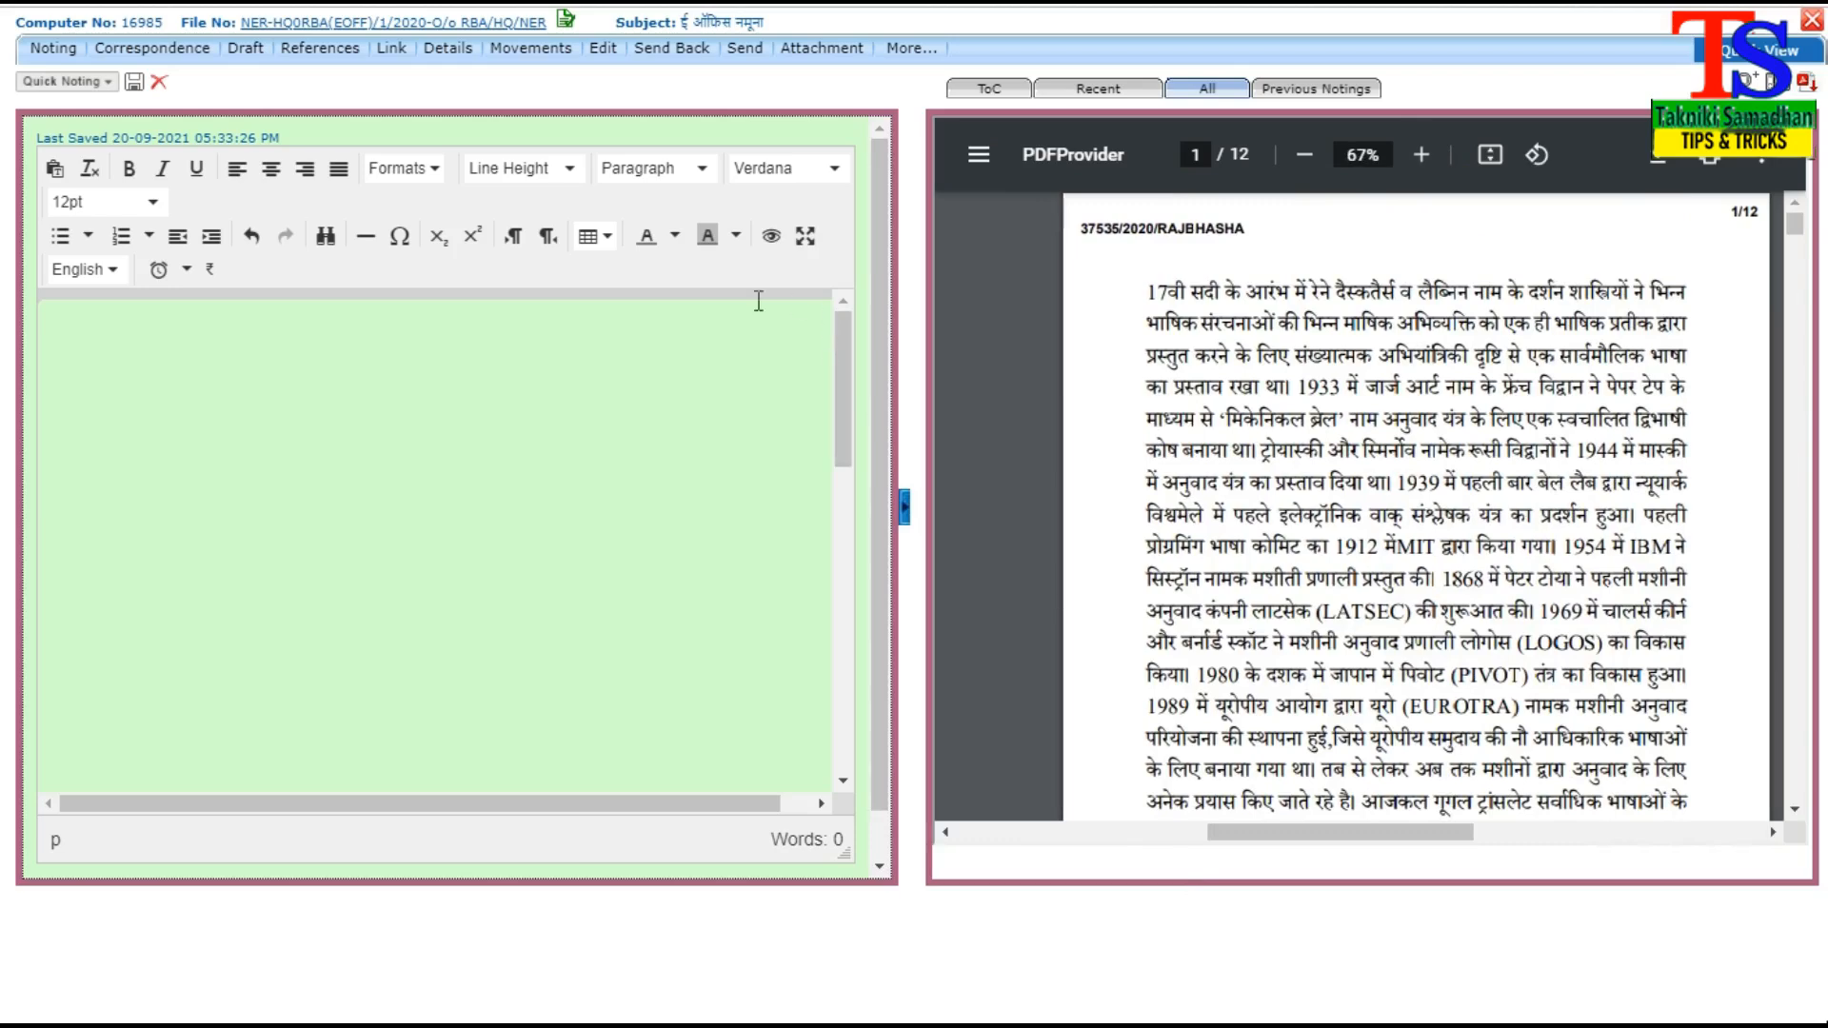
Attach the part file "ई ऑफिस नमूना (पार्ट फाइल)" from 2021 to the open main file with the remark "मेन फाइल आ गई है।"
{"action": "mouse_move", "coordinate": [826, 55]}
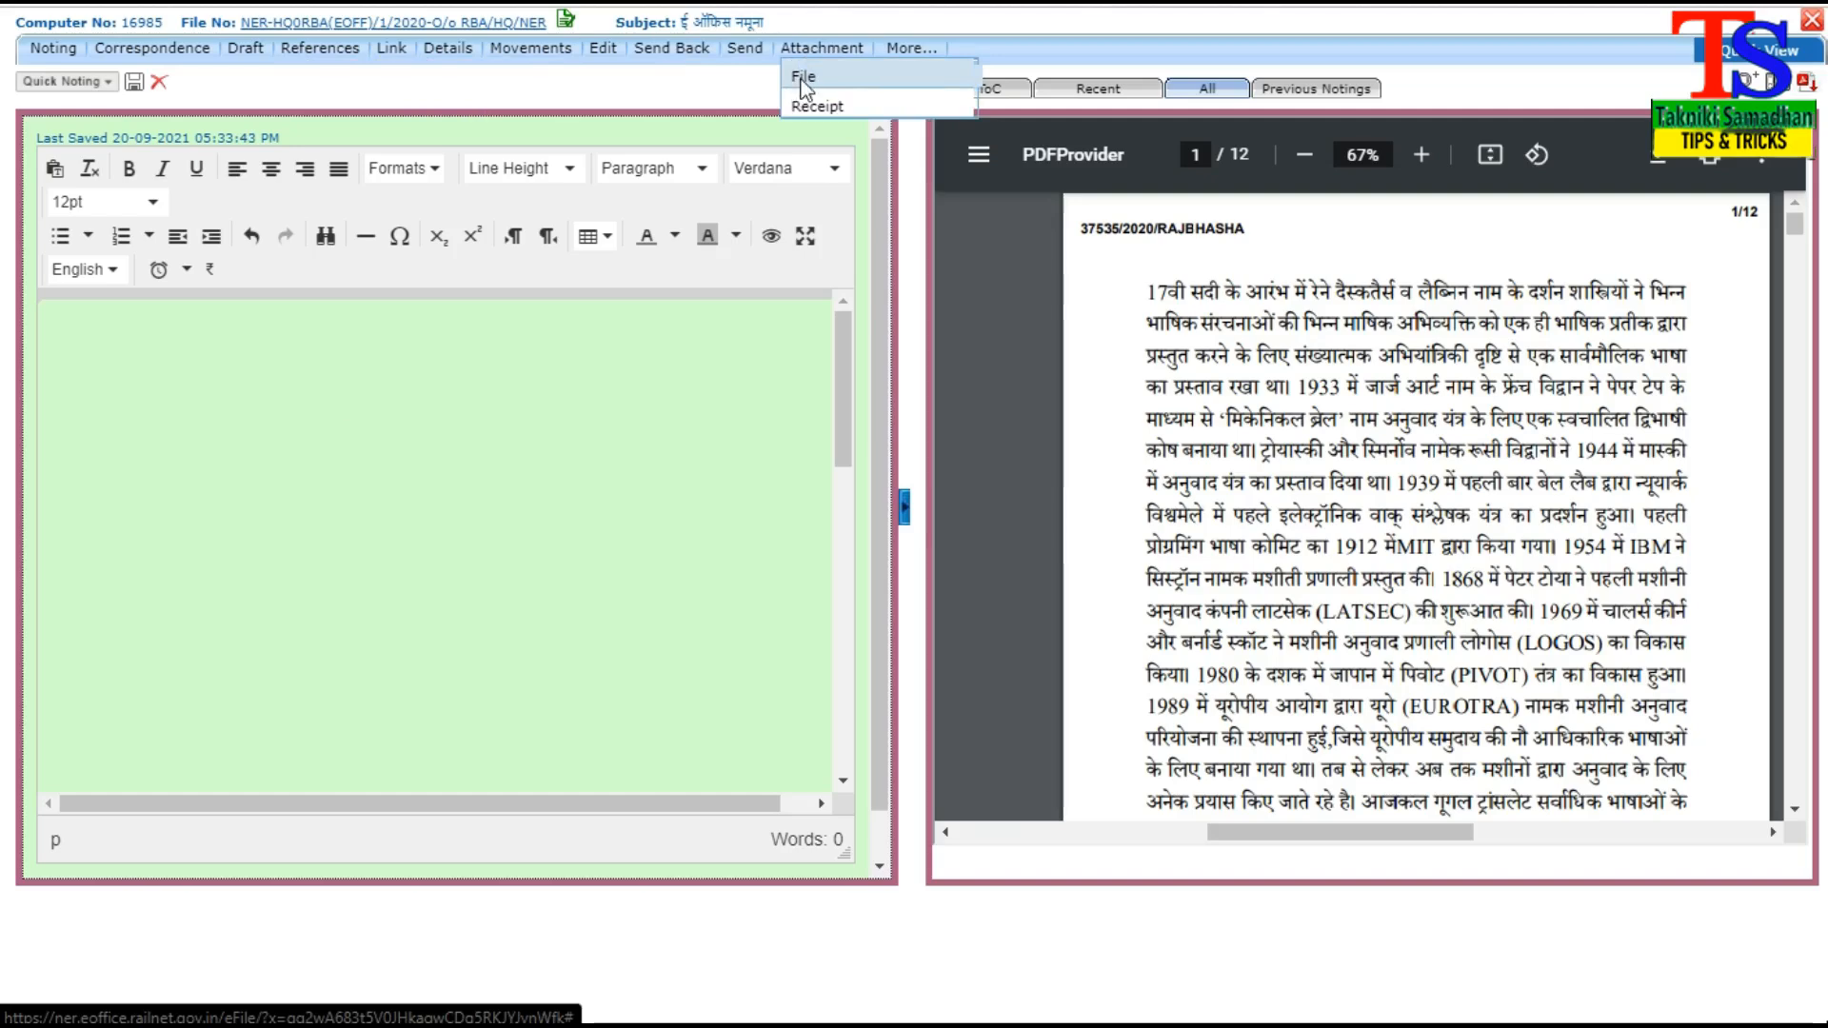
{"action": "left_click", "coordinate": [802, 78]}
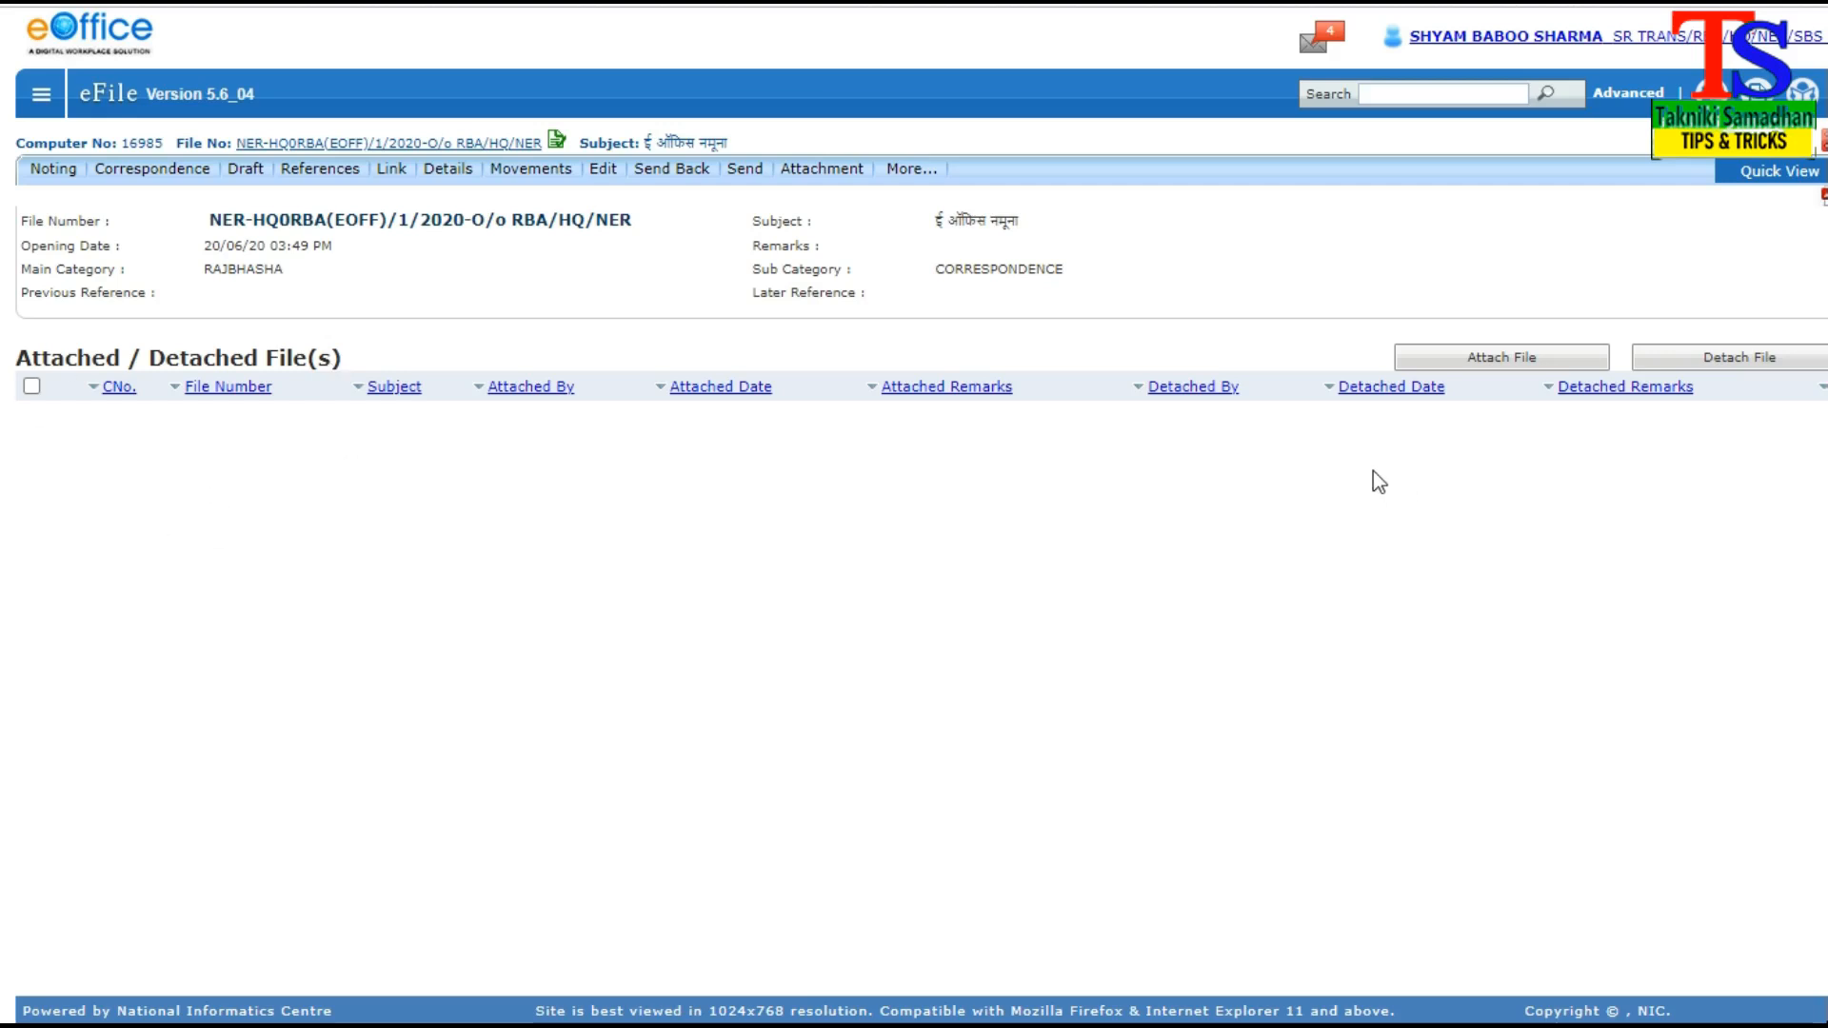
{"action": "left_click", "coordinate": [1501, 362]}
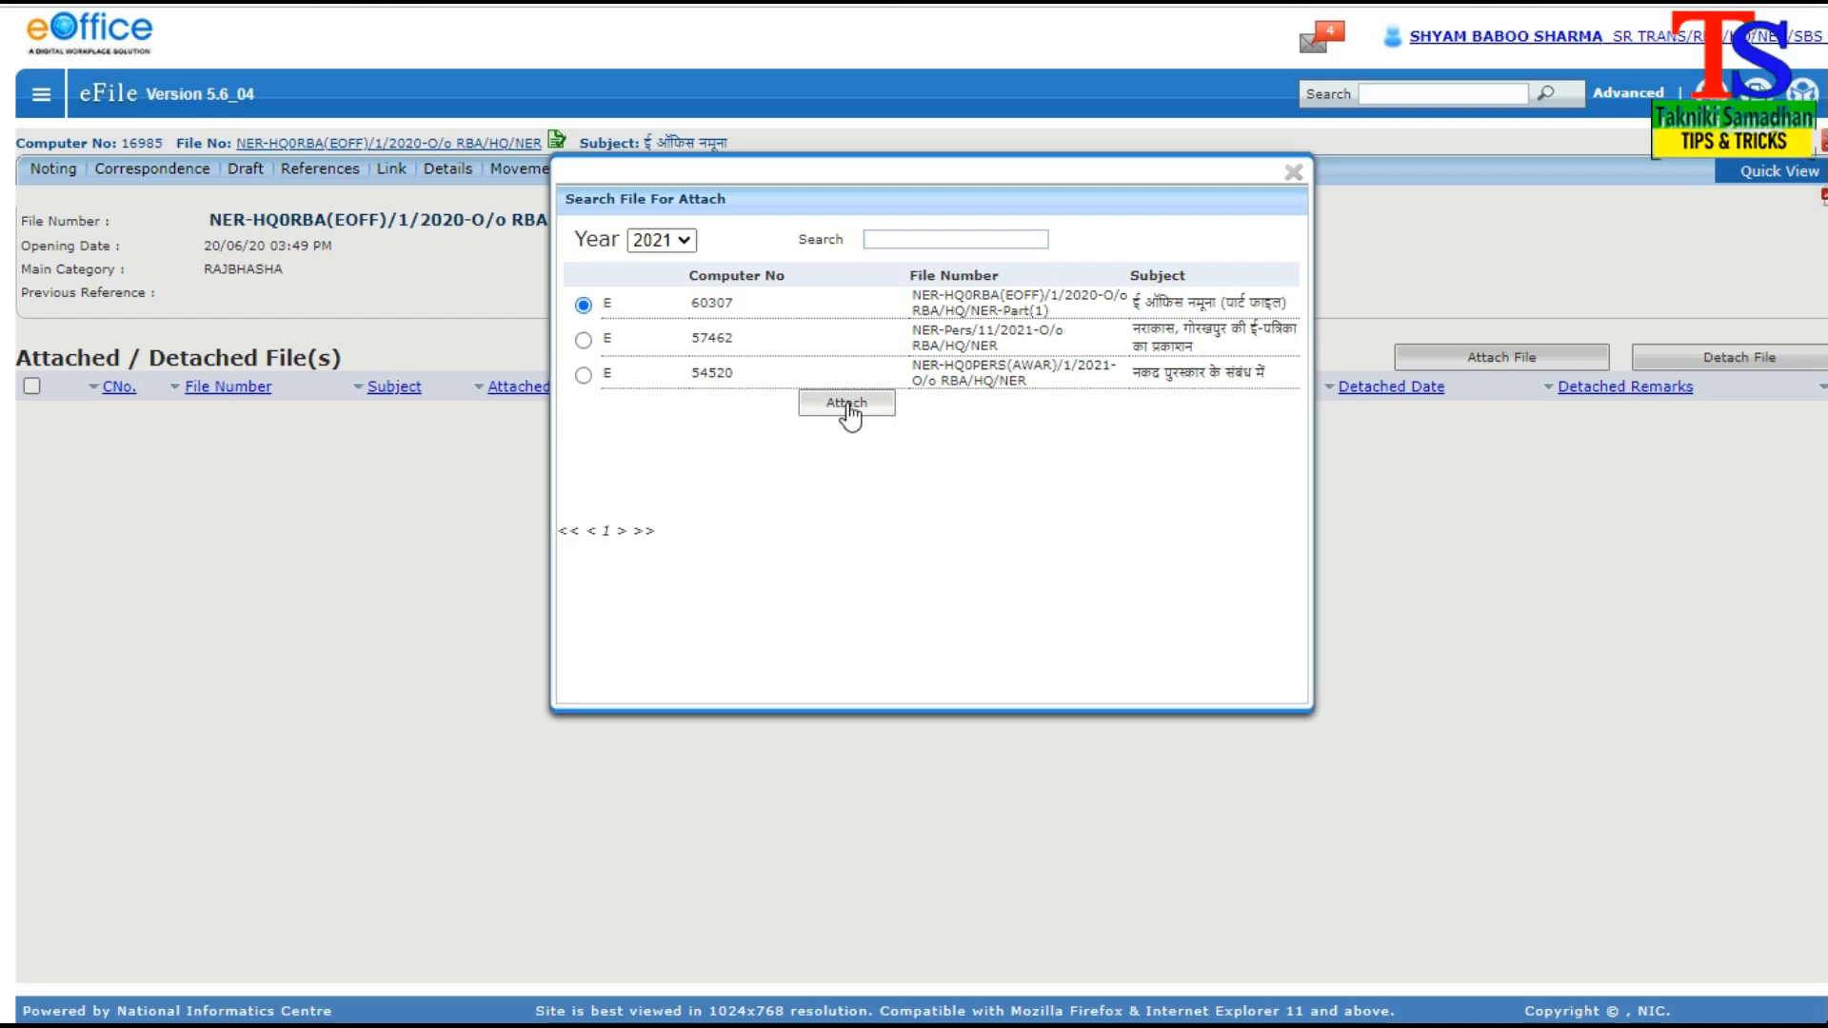
{"action": "left_click", "coordinate": [906, 271]}
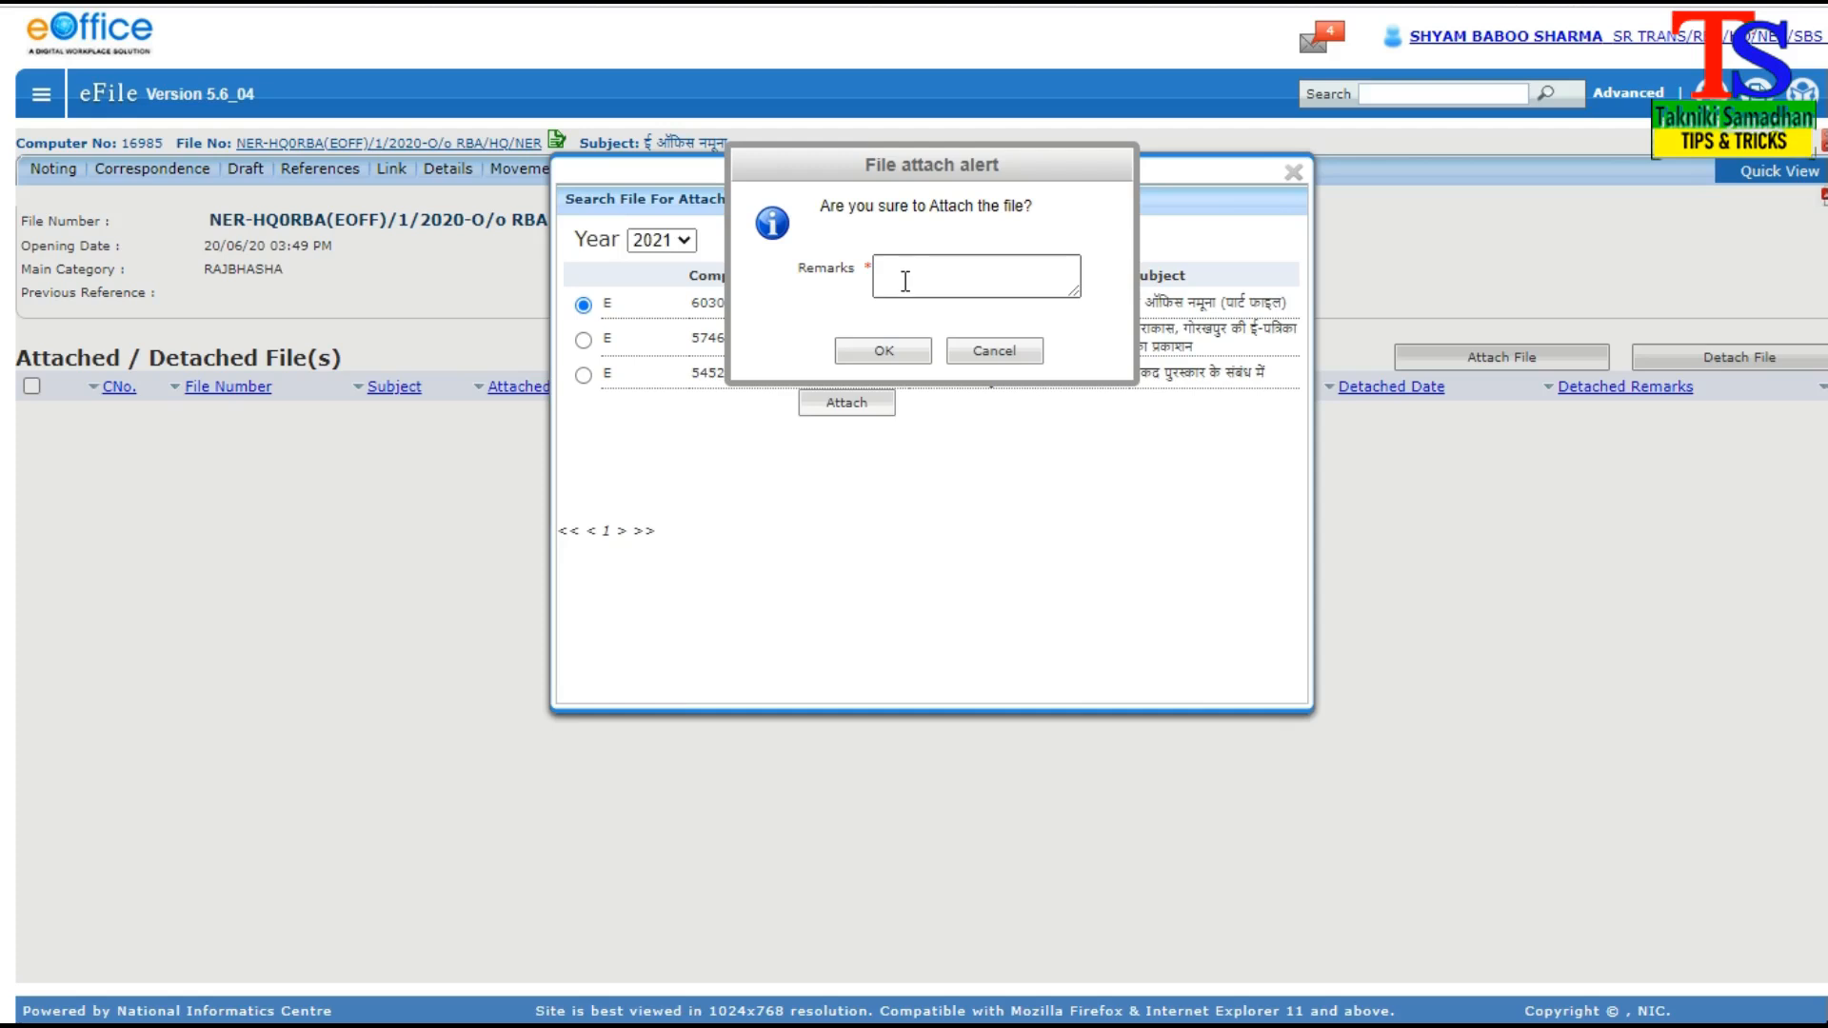
{"action": "left_click", "coordinate": [906, 281]}
{"action": "type", "text": "मेन फाइल आ ग"}
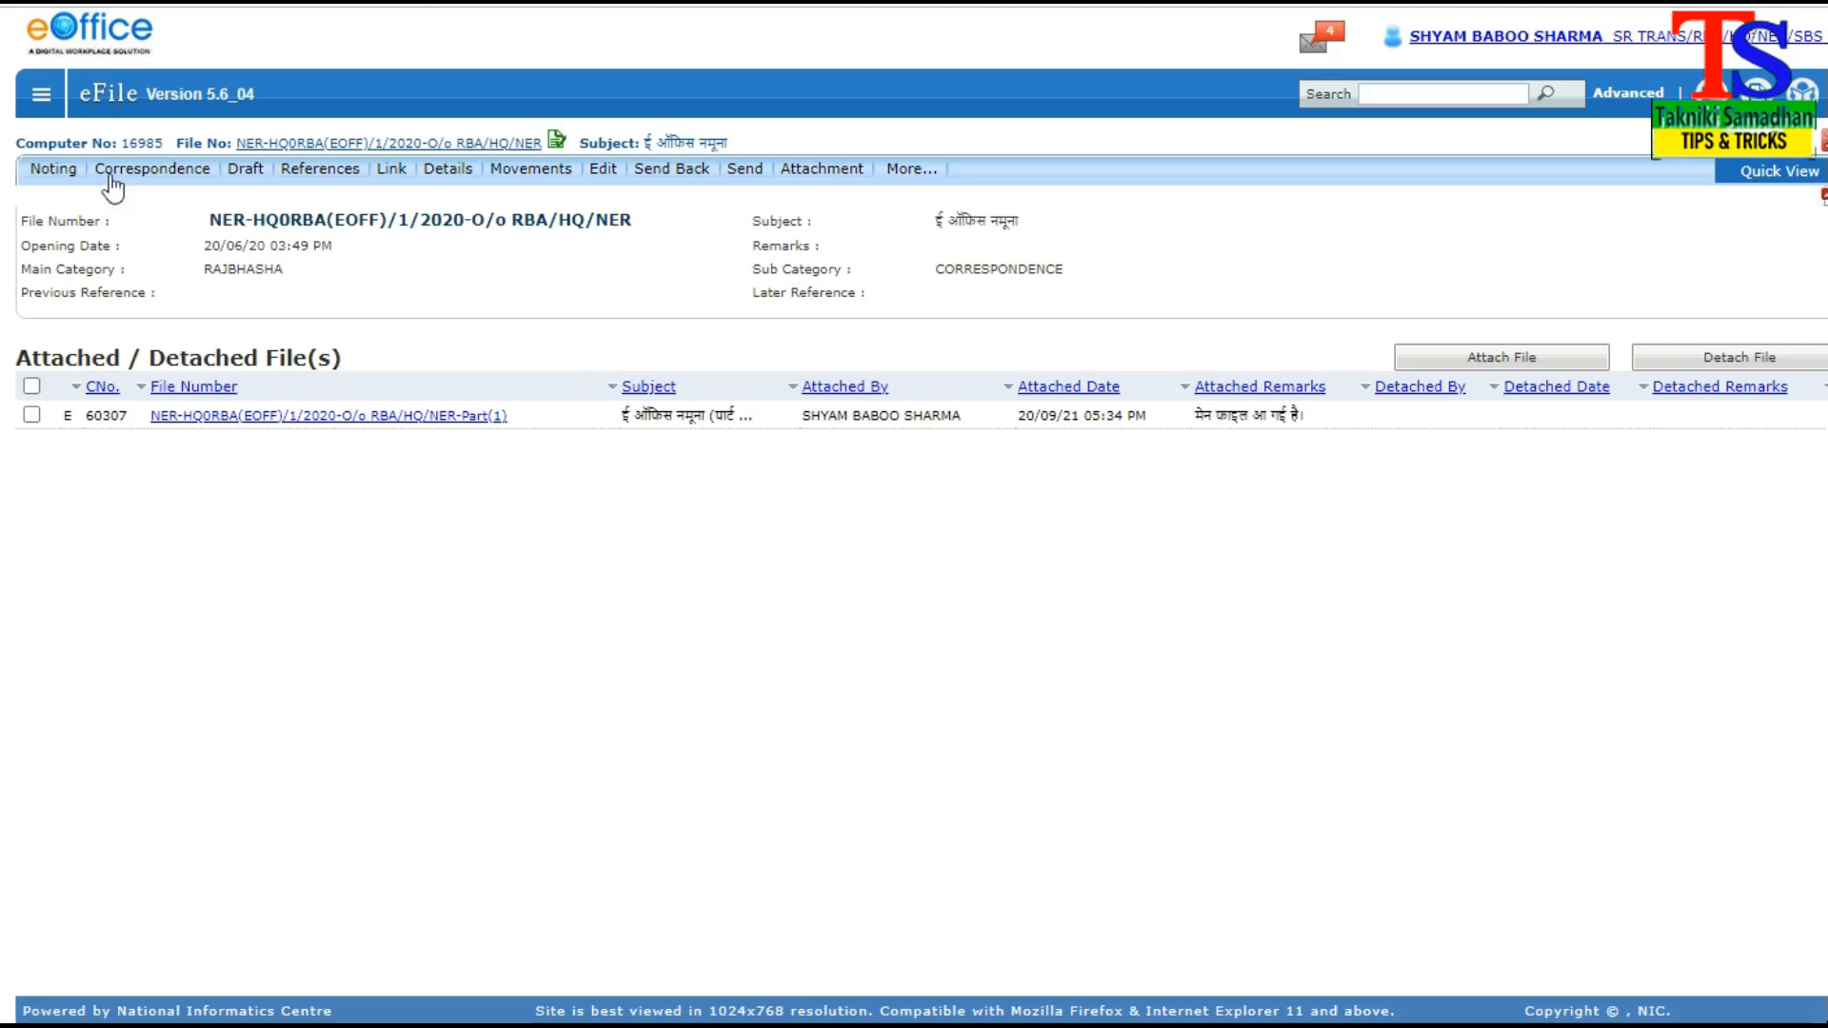
Return to the files inbox and check the attachment details of the main file "ई ऑफिस नमूना"
{"action": "left_click", "coordinate": [41, 99]}
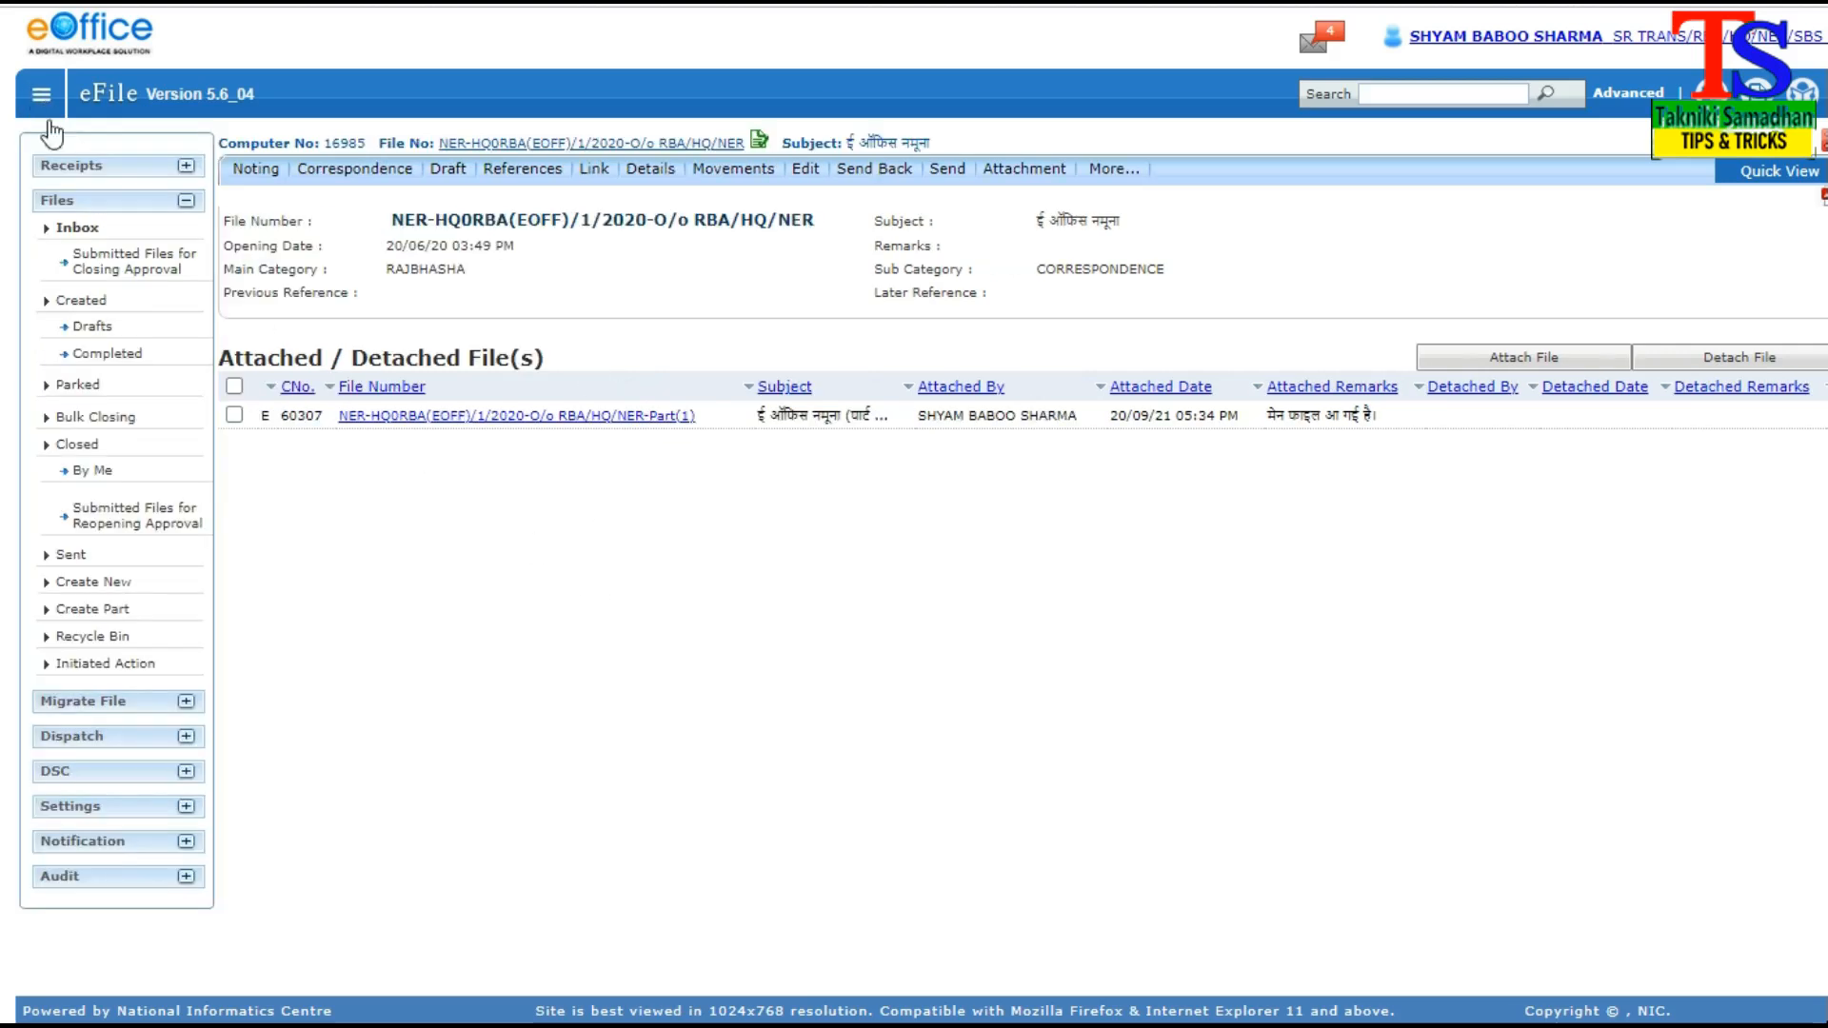
{"action": "left_click", "coordinate": [77, 228]}
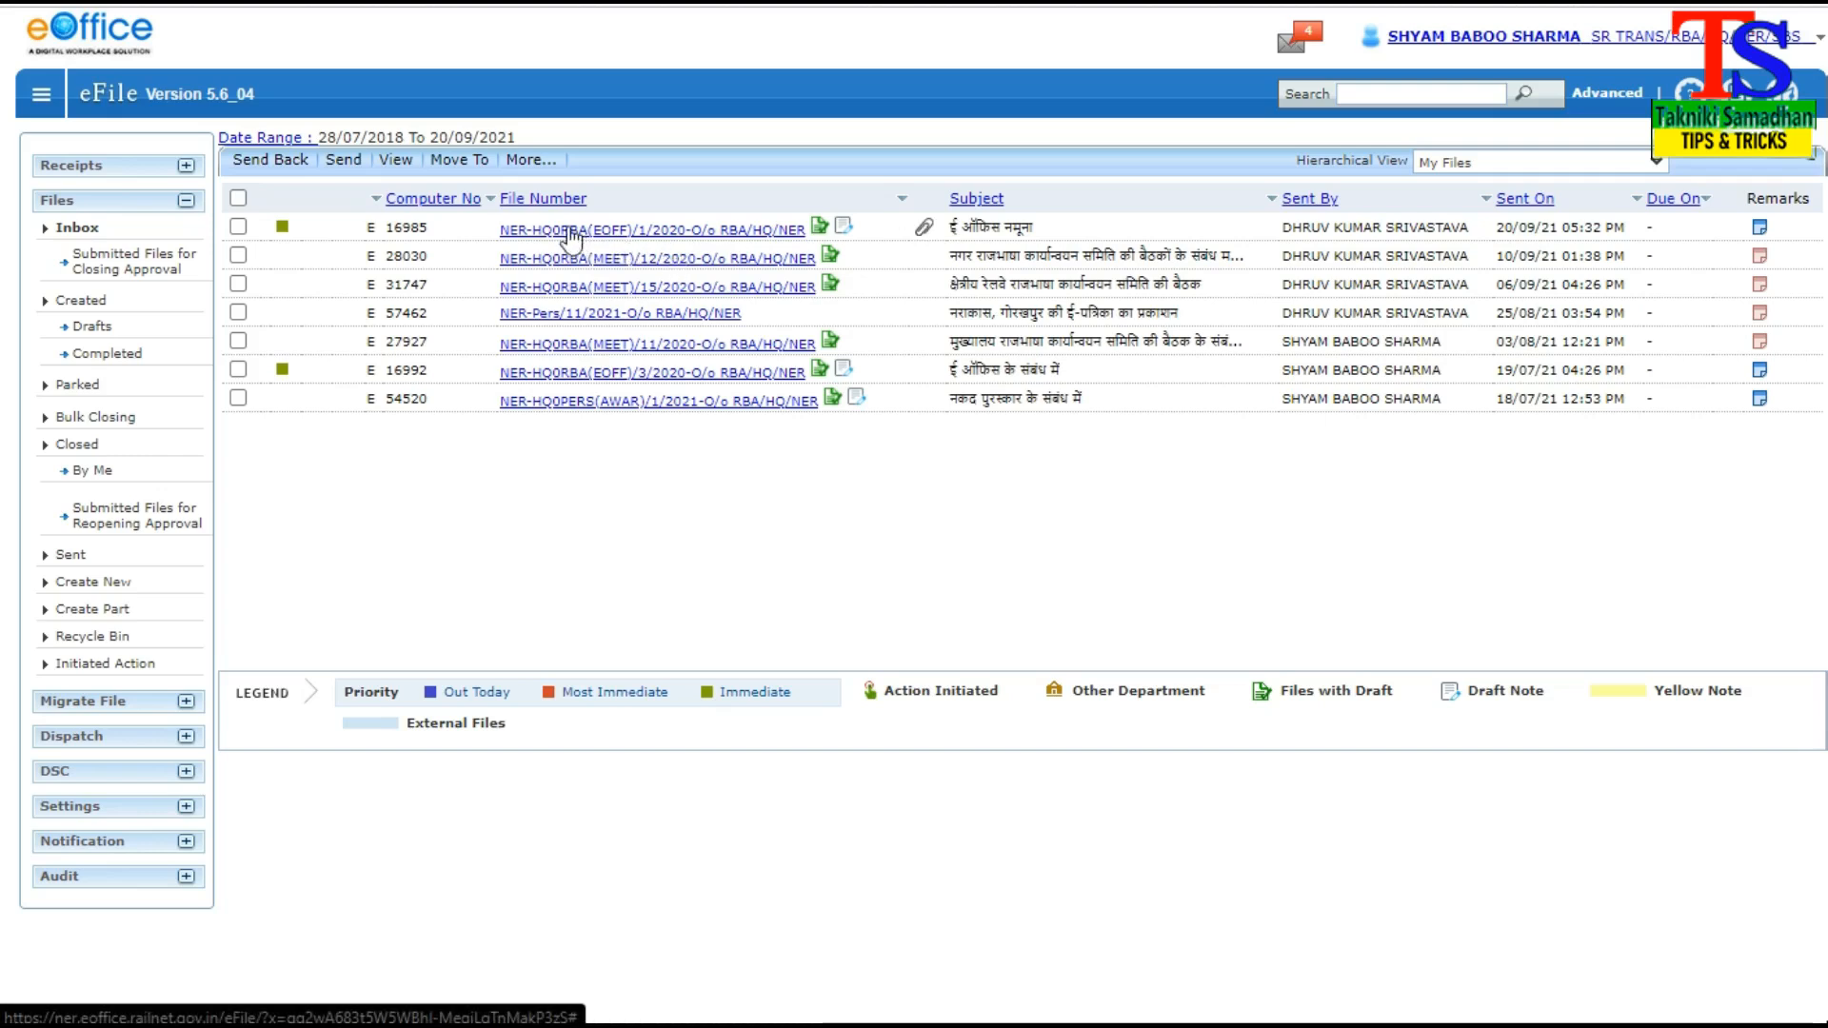
{"action": "left_click", "coordinate": [924, 229]}
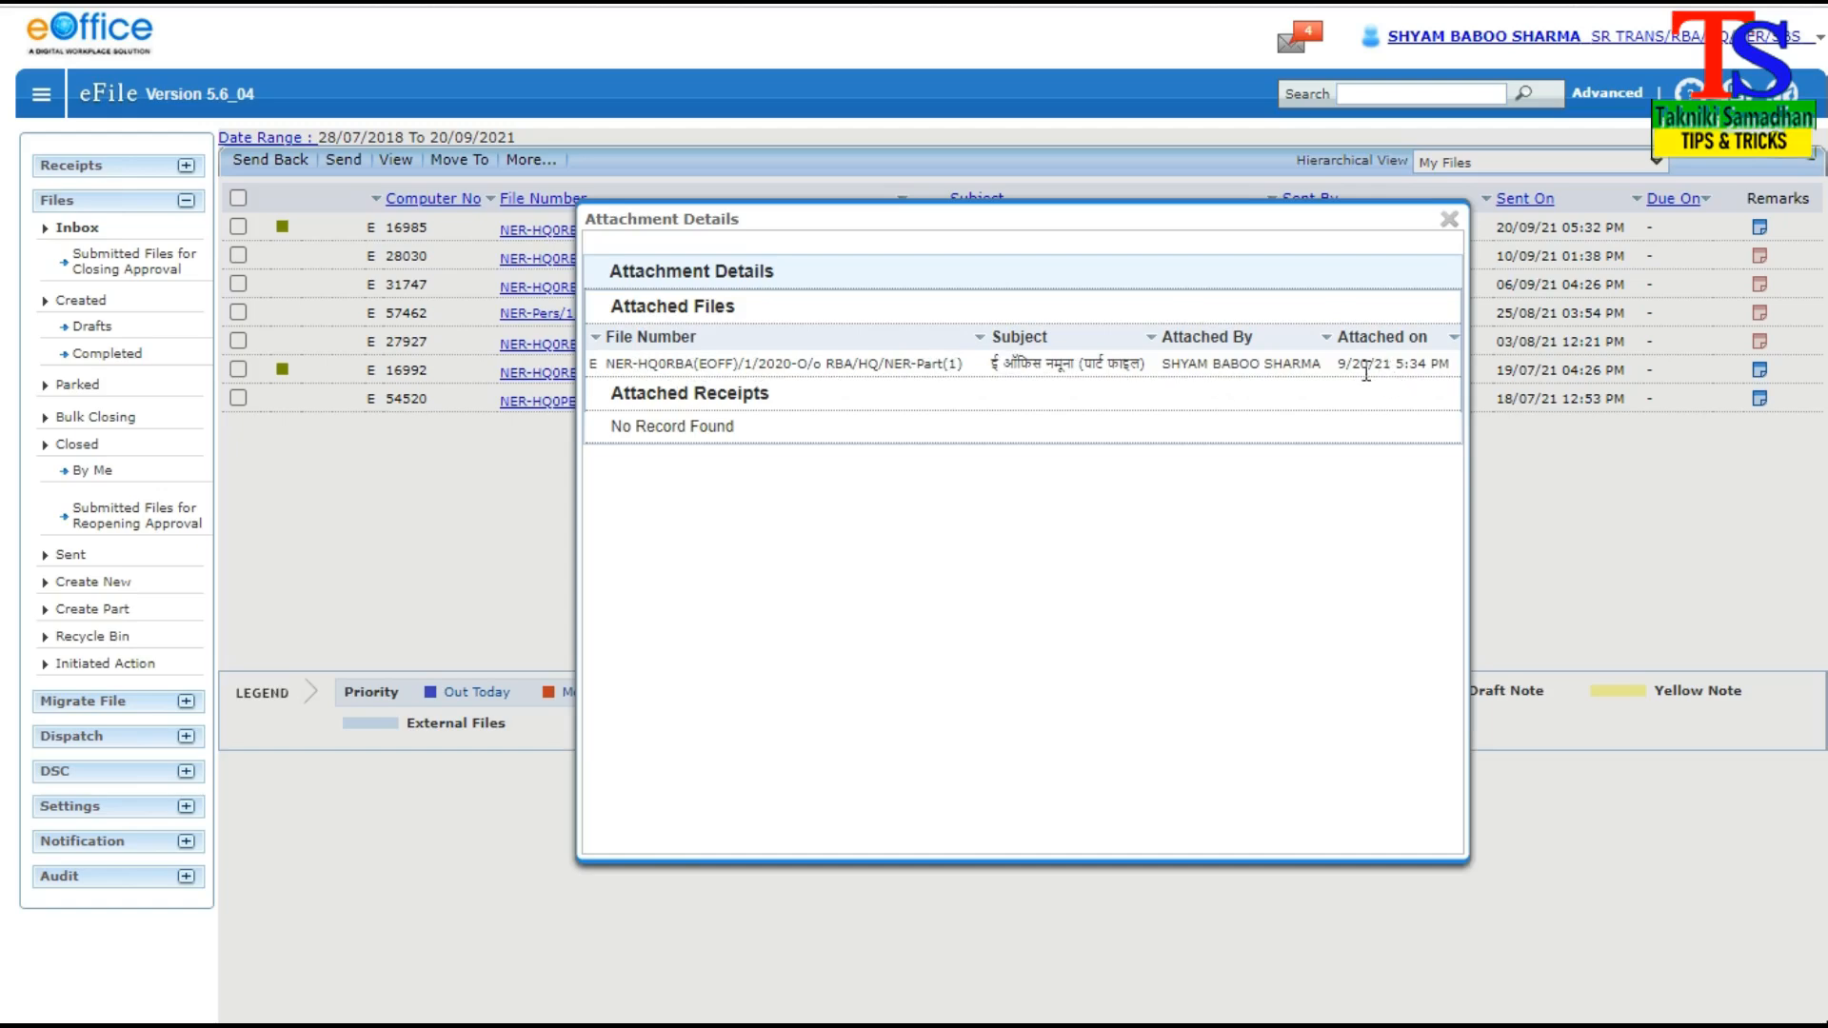
{"action": "left_click", "coordinate": [1449, 219]}
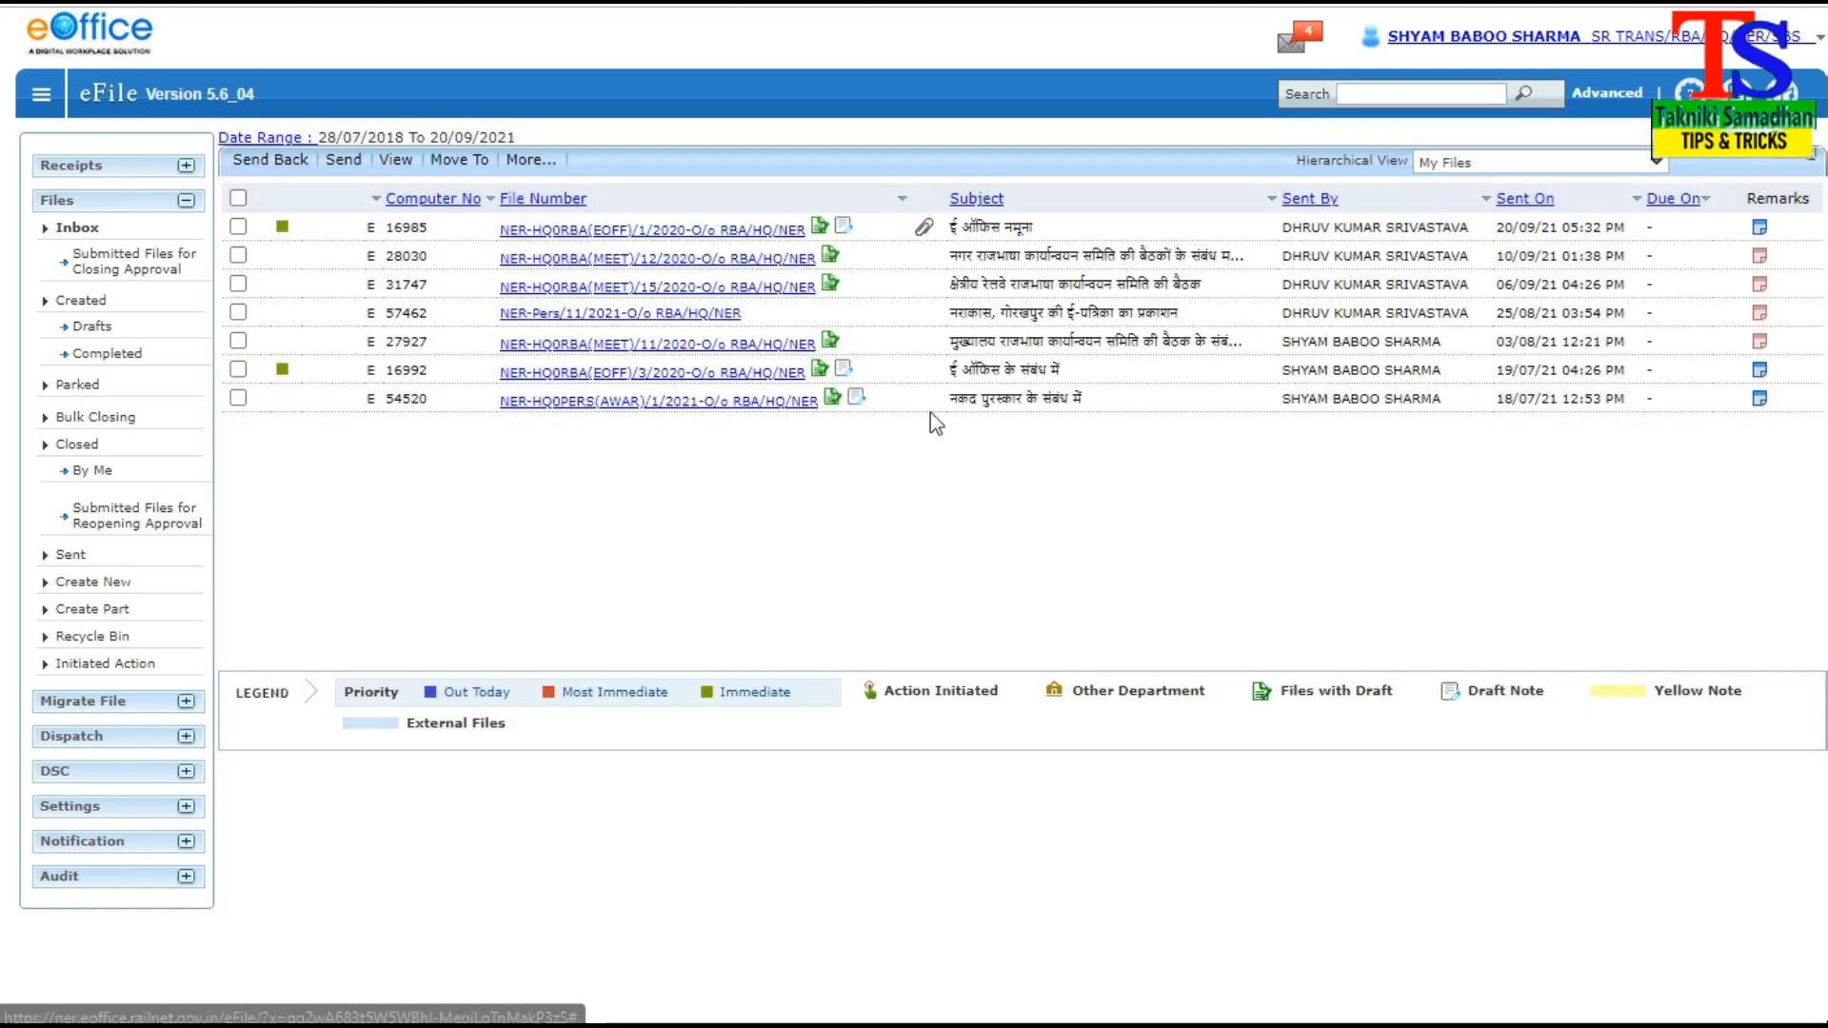